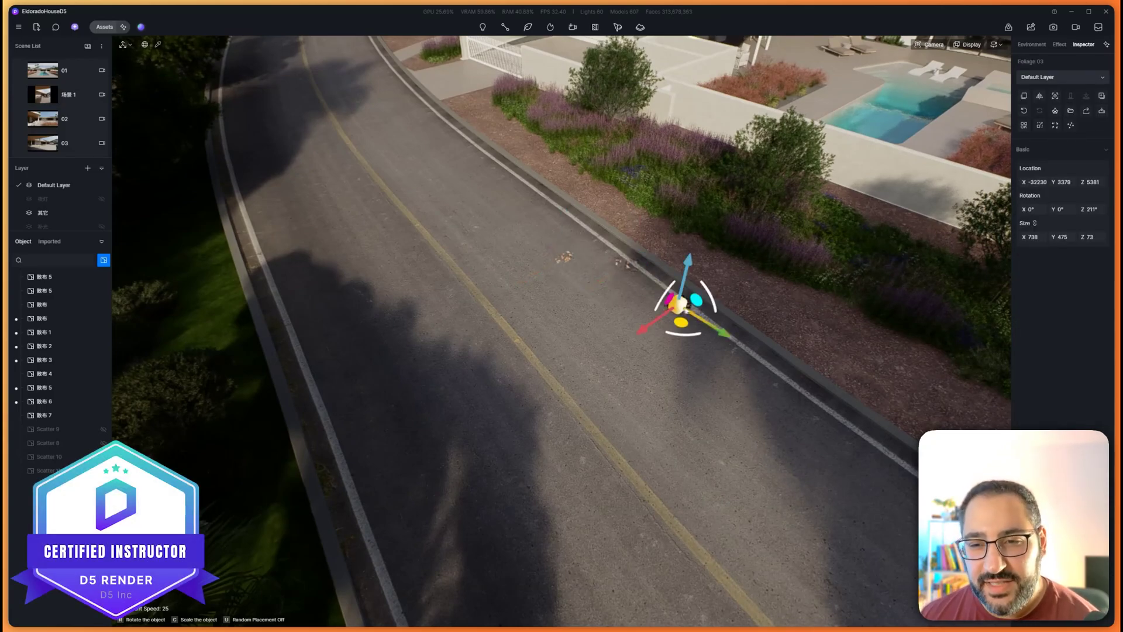
Place three more fallen-leaf foliage clumps along the road's curb beside the planting bed and end placement.
click(726, 322)
click(786, 379)
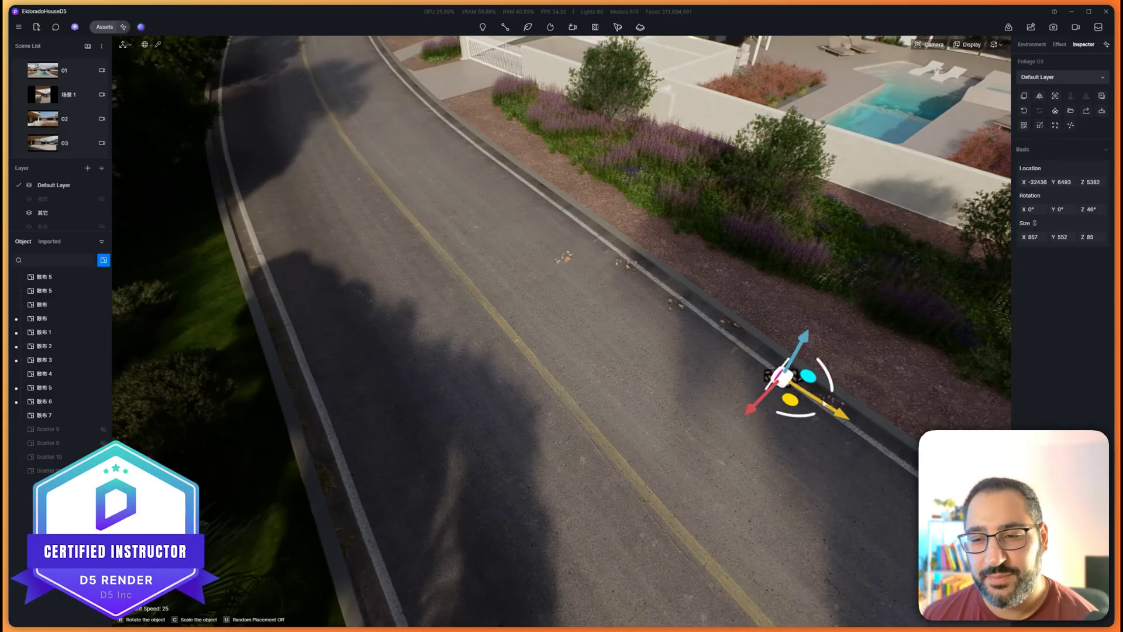
click(810, 401)
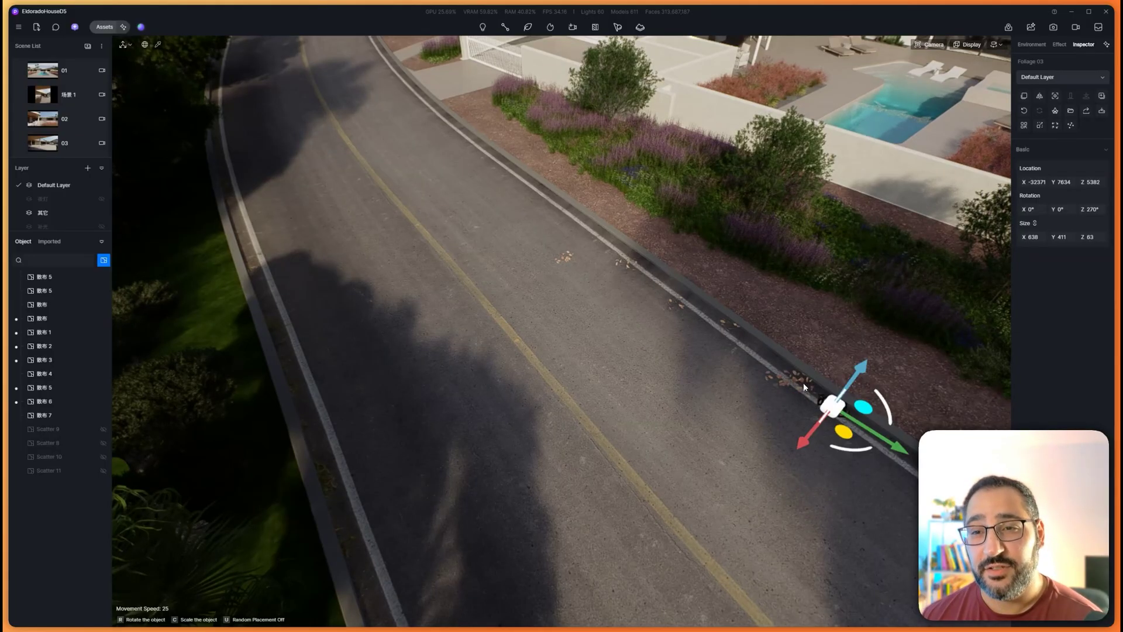
key(Escape)
Create a scatter area on the road surface by selecting its material.
click(528, 27)
click(643, 311)
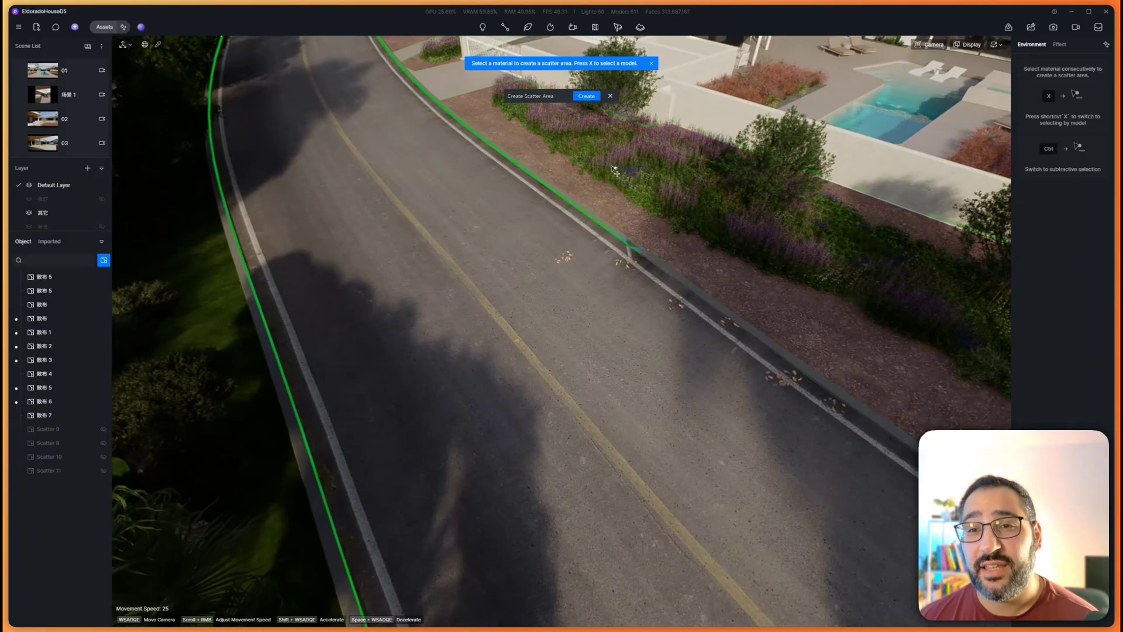
click(583, 86)
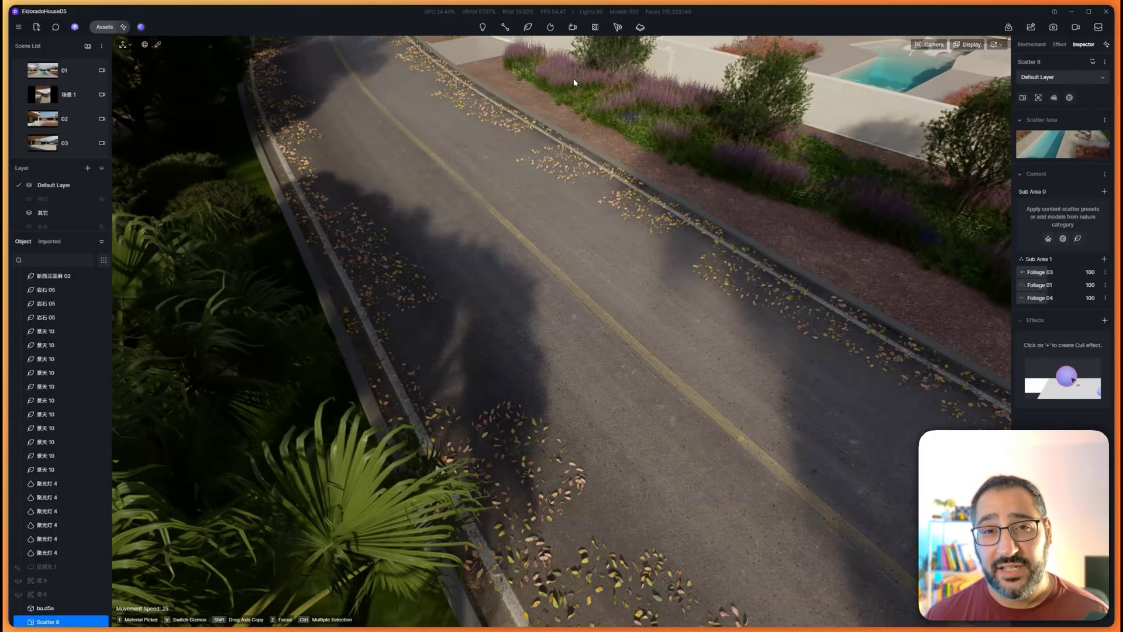
Delete the fallen-leaf scatter covering both sides of the road.
key(Delete)
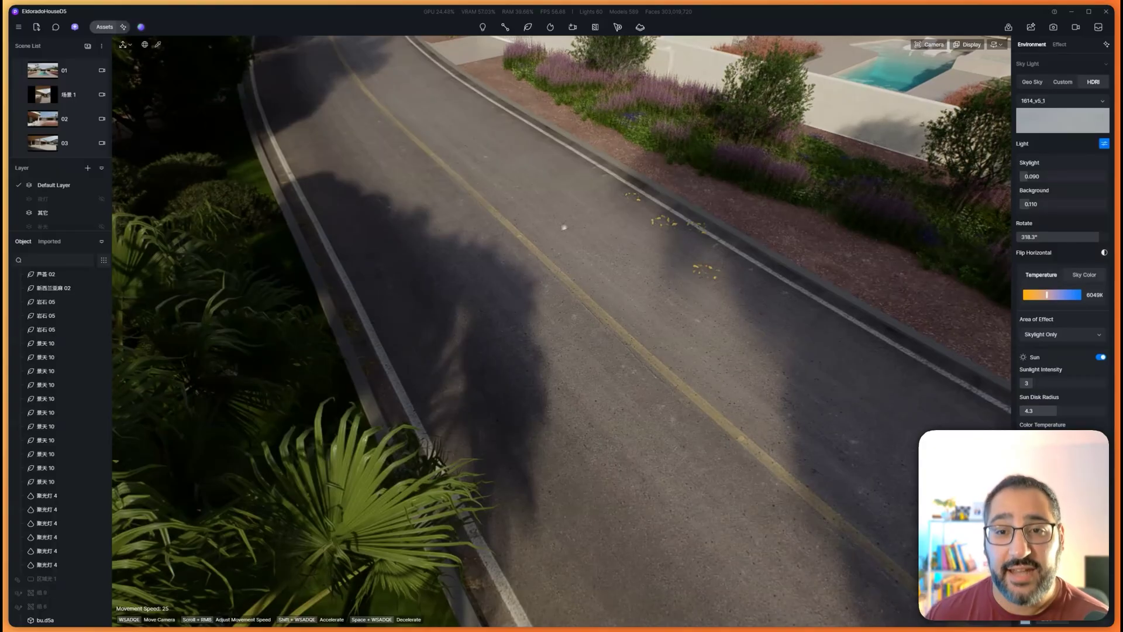
right_drag(564, 227, 532, 233)
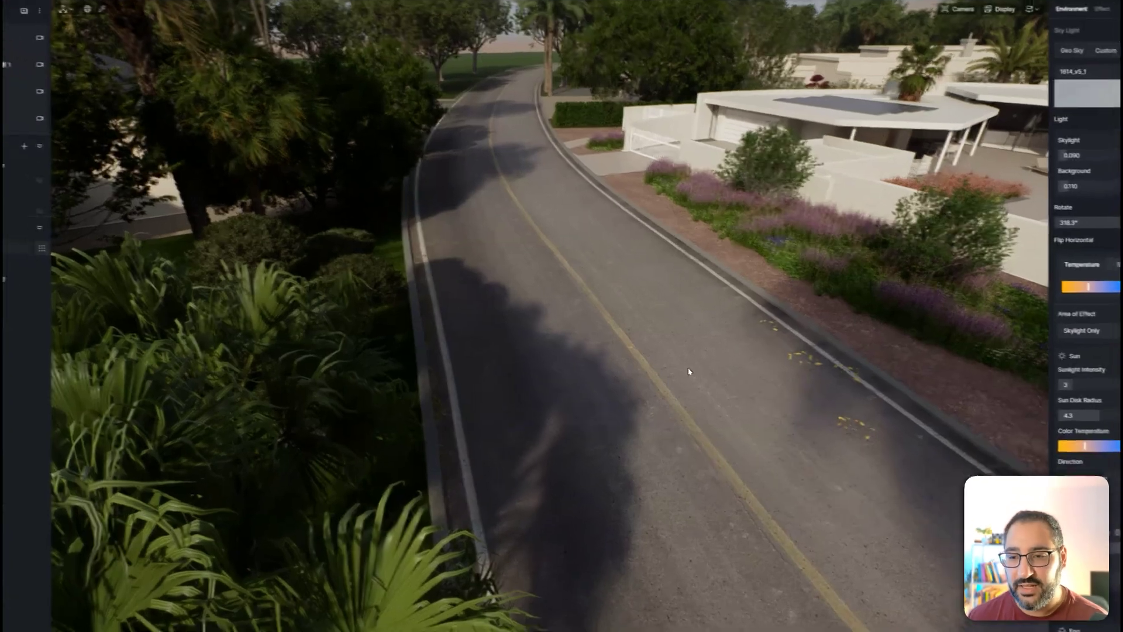
right_drag(690, 370, 715, 388)
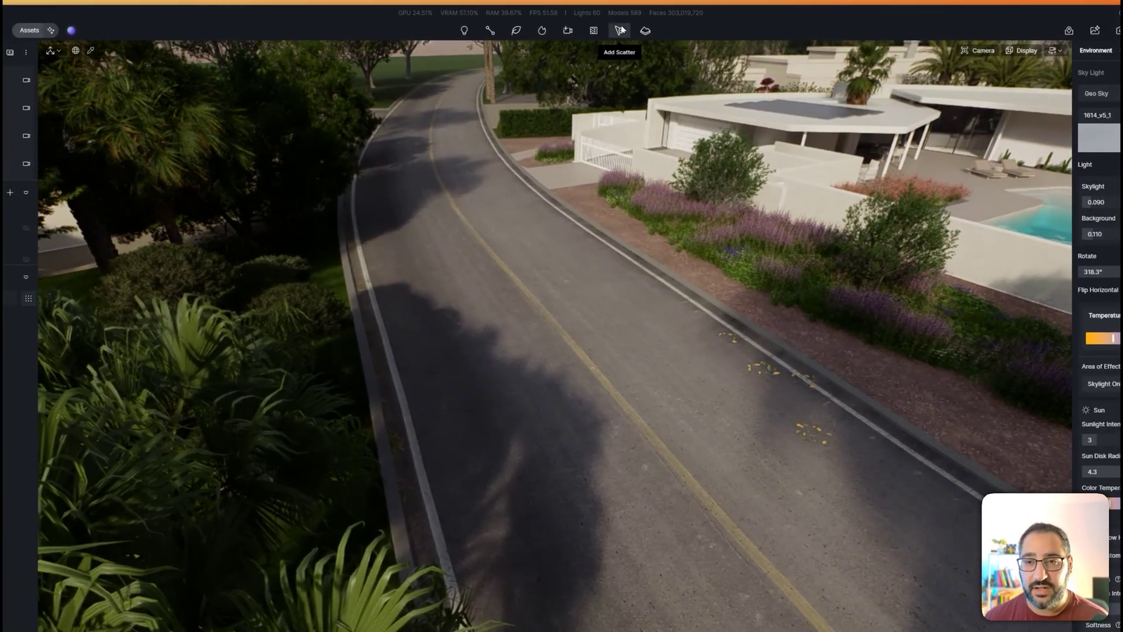
Create a new custom scatter area from the road's asphalt material.
click(621, 30)
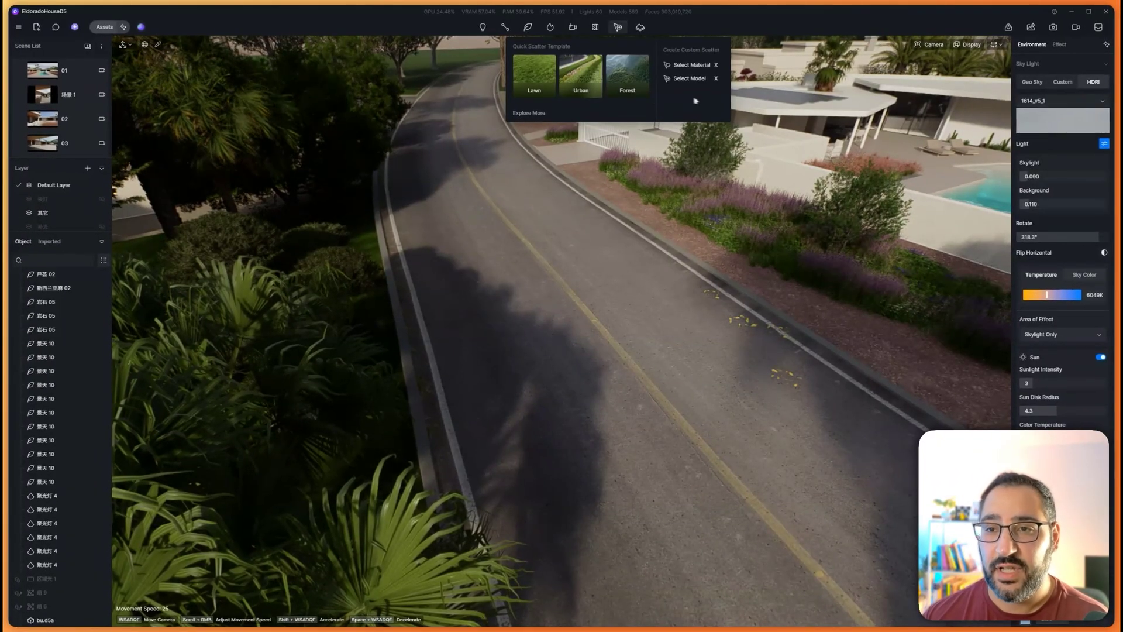
click(688, 64)
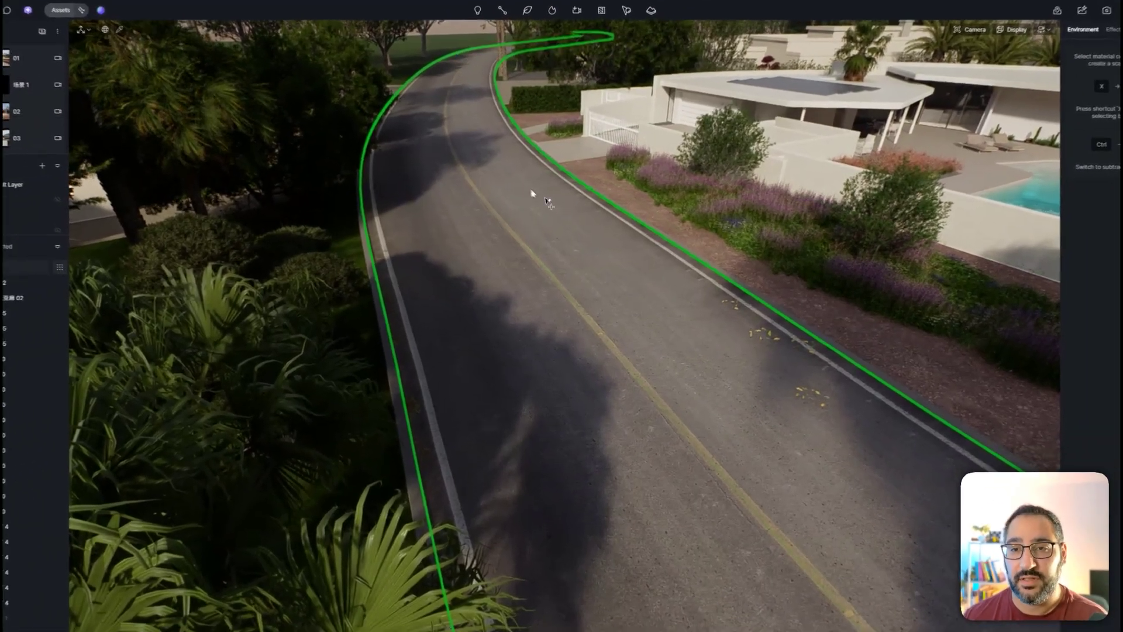
click(545, 203)
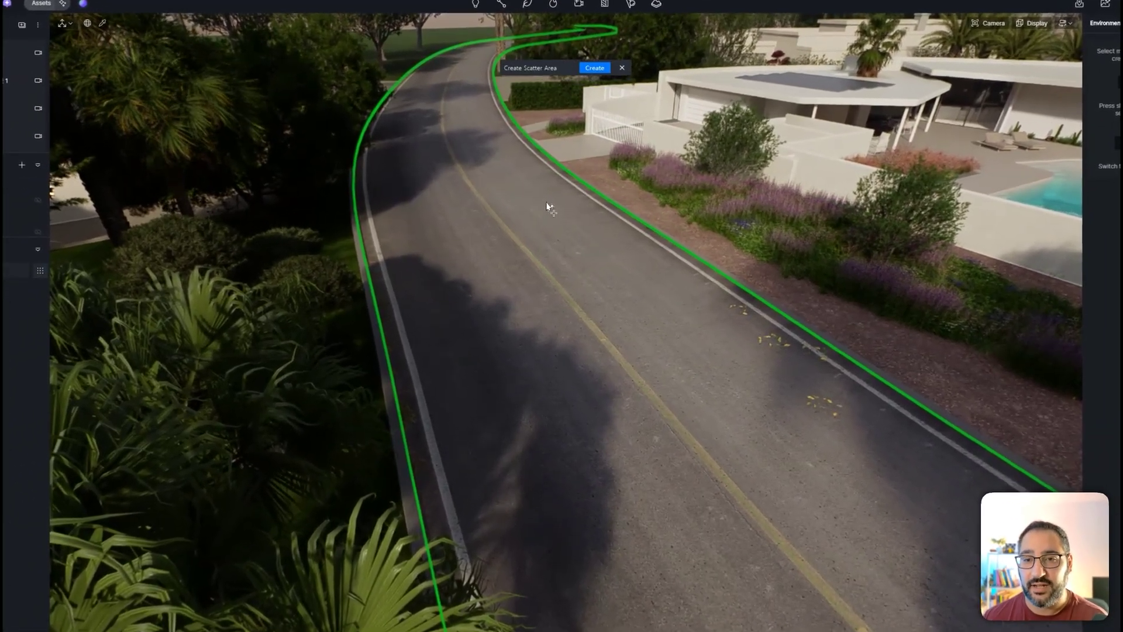
click(582, 85)
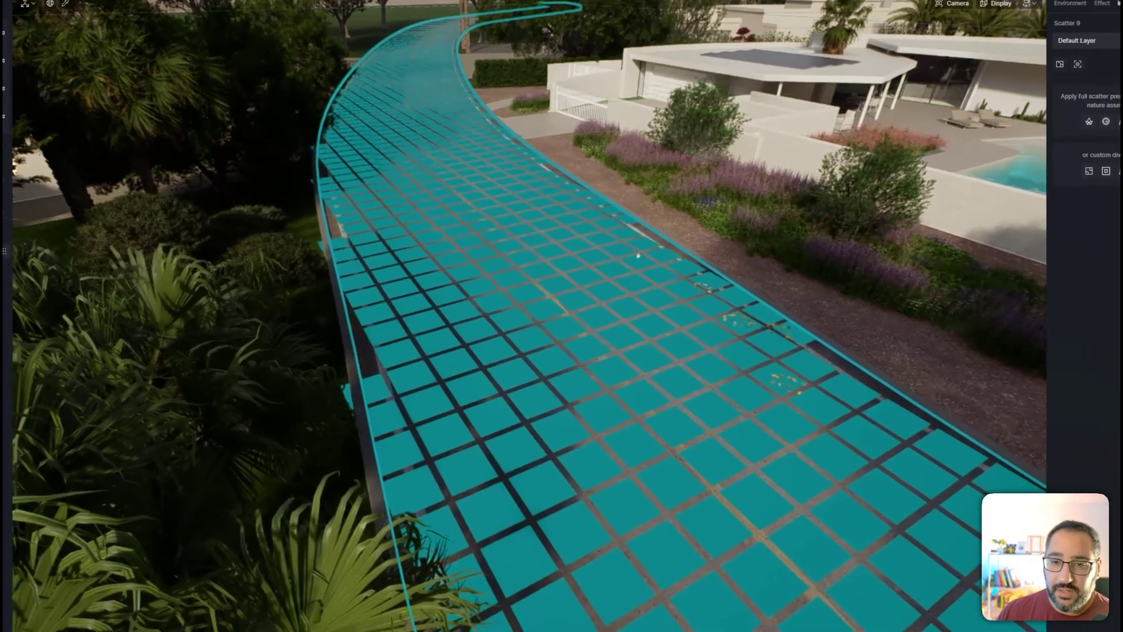
Divide the road's scatter area into a central sub-area and a sub-area following the road edges.
middle_drag(674, 276, 651, 321)
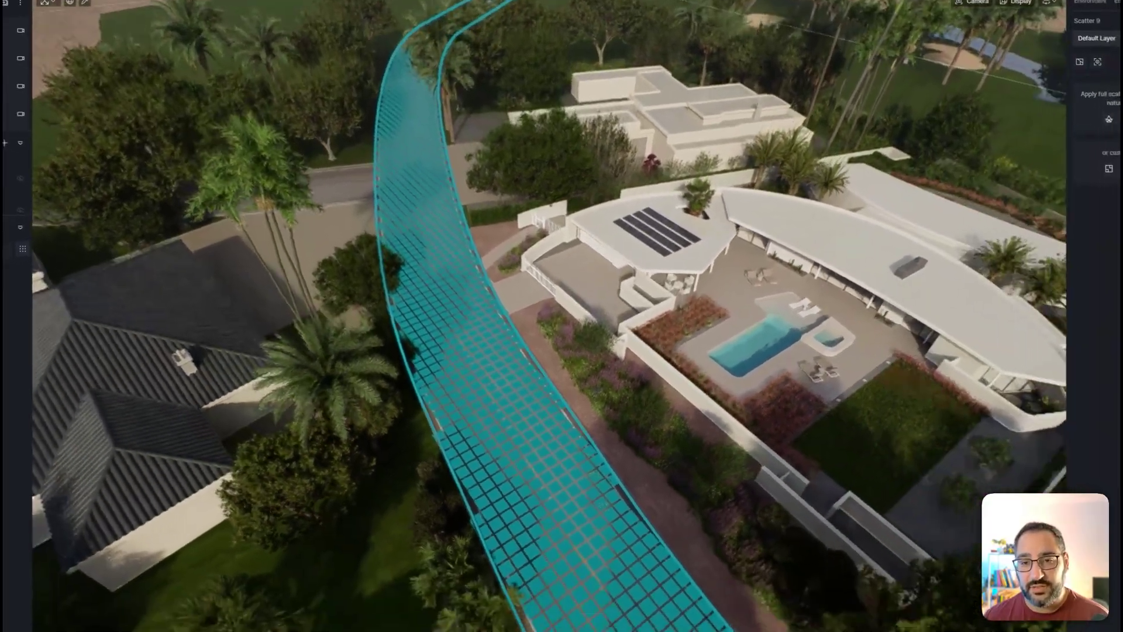
right_drag(651, 322, 658, 559)
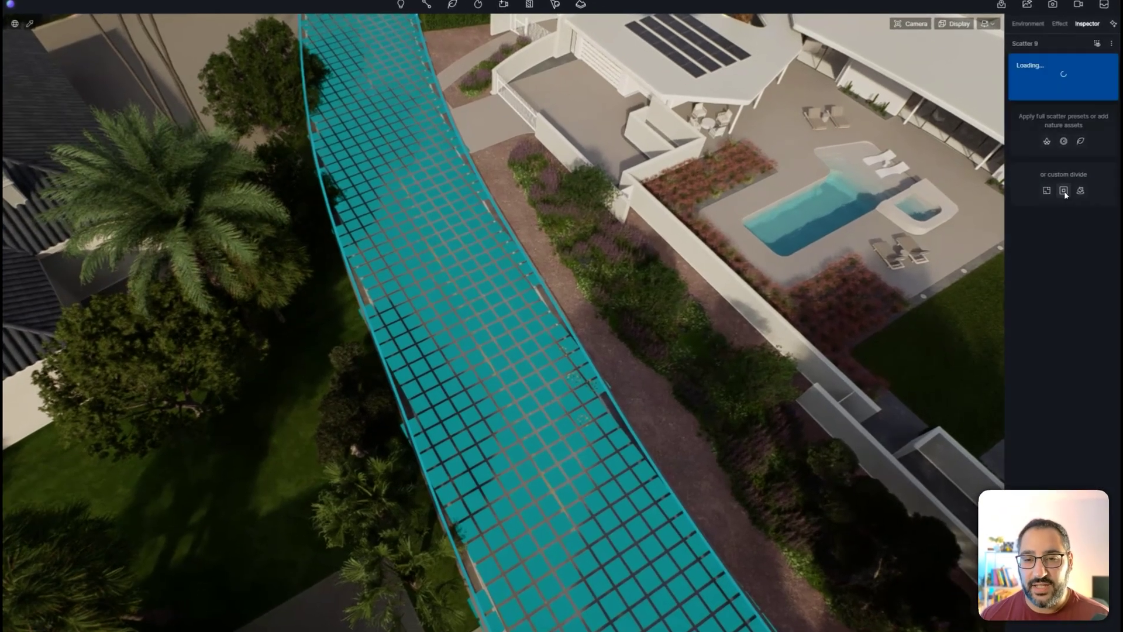
click(1062, 191)
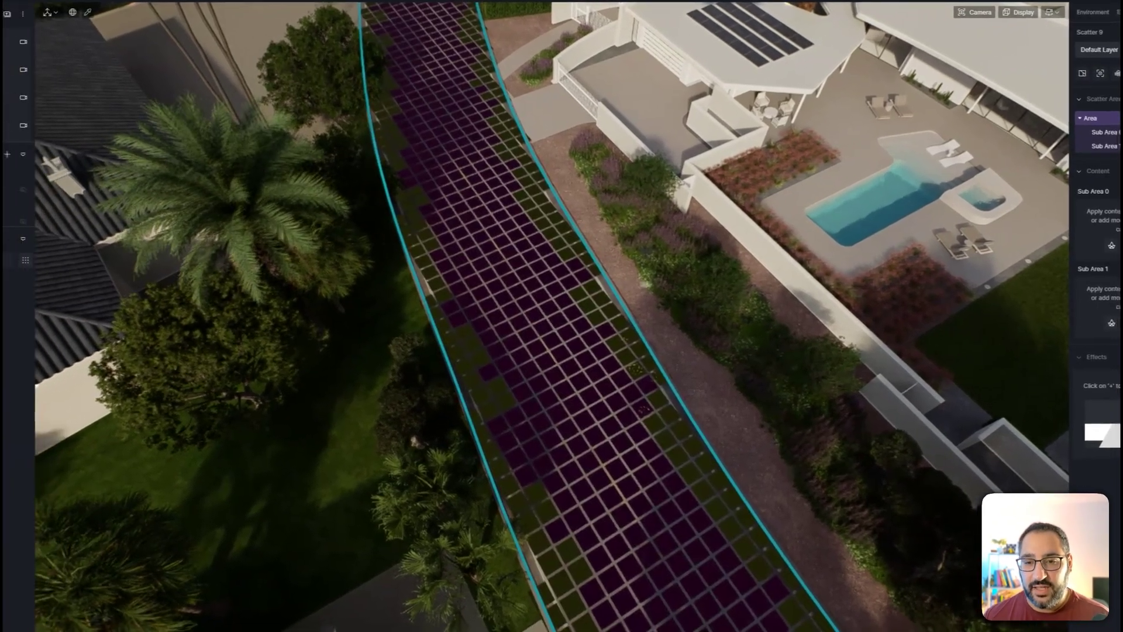
Raise the scatter quality resolution to 500% for a finer division of the road's sub-areas.
scroll(619, 345, up, 5)
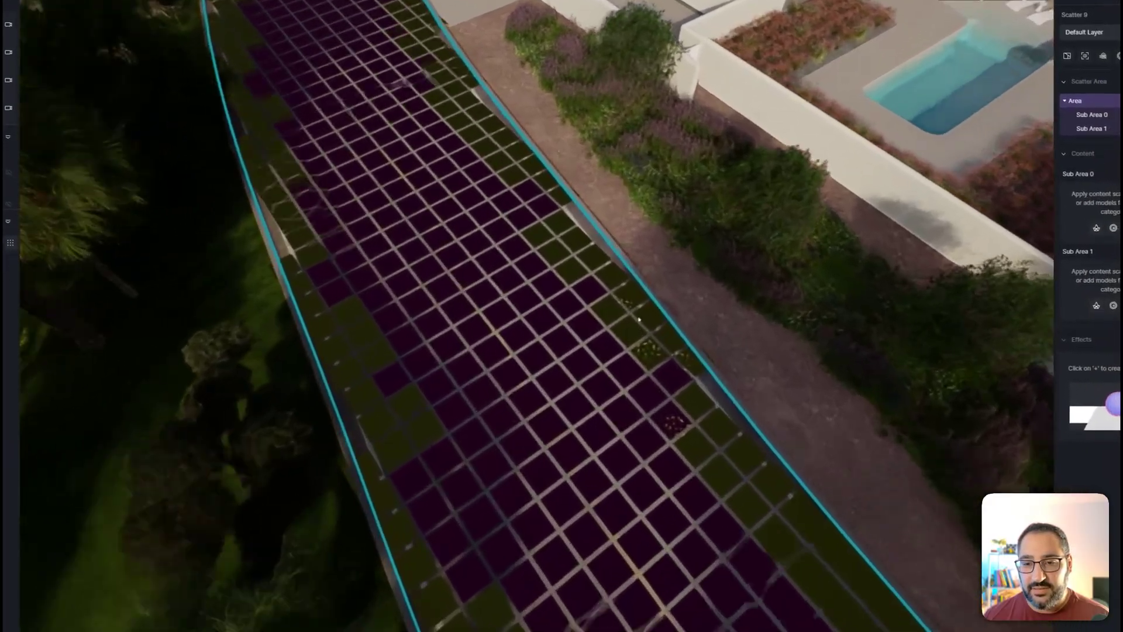
scroll(388, 350, down, 4)
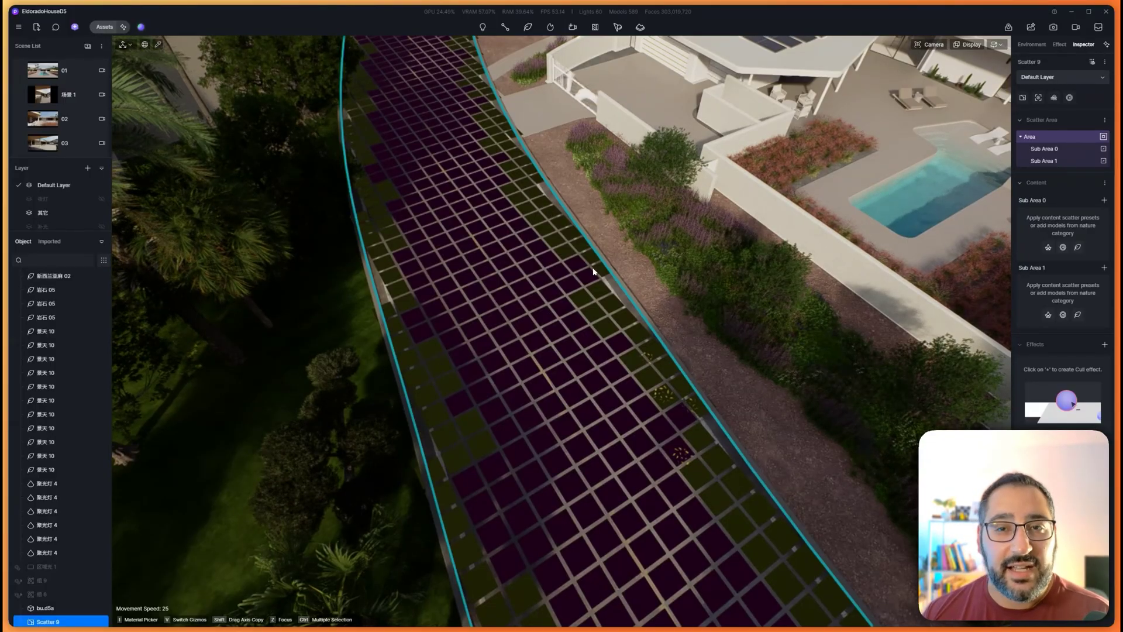
right_drag(586, 283, 590, 337)
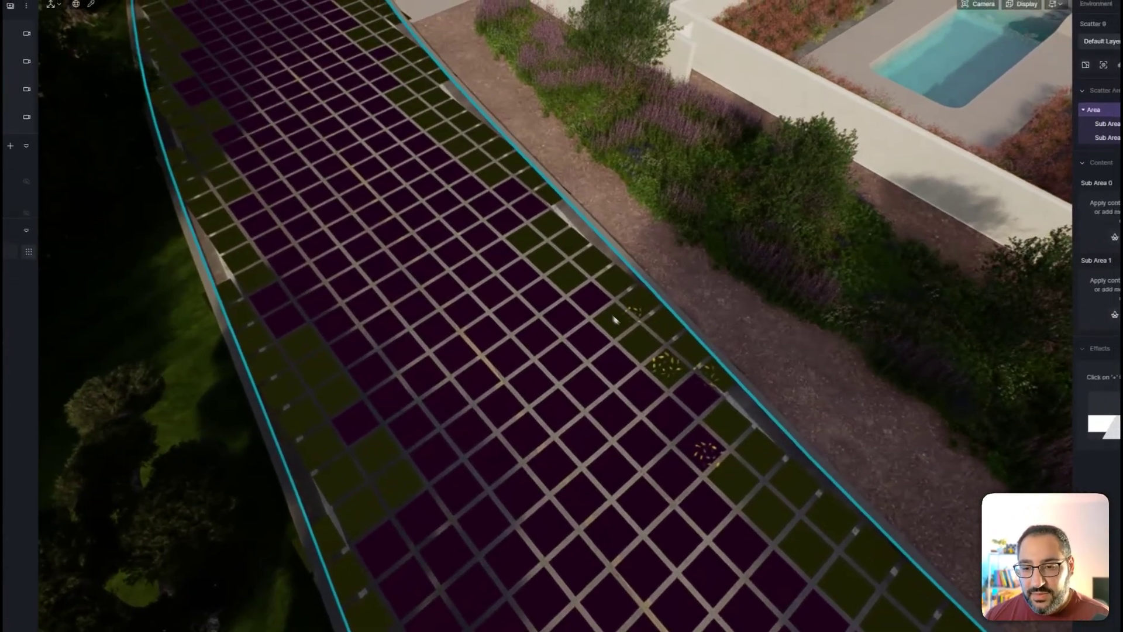
scroll(614, 318, down, 5)
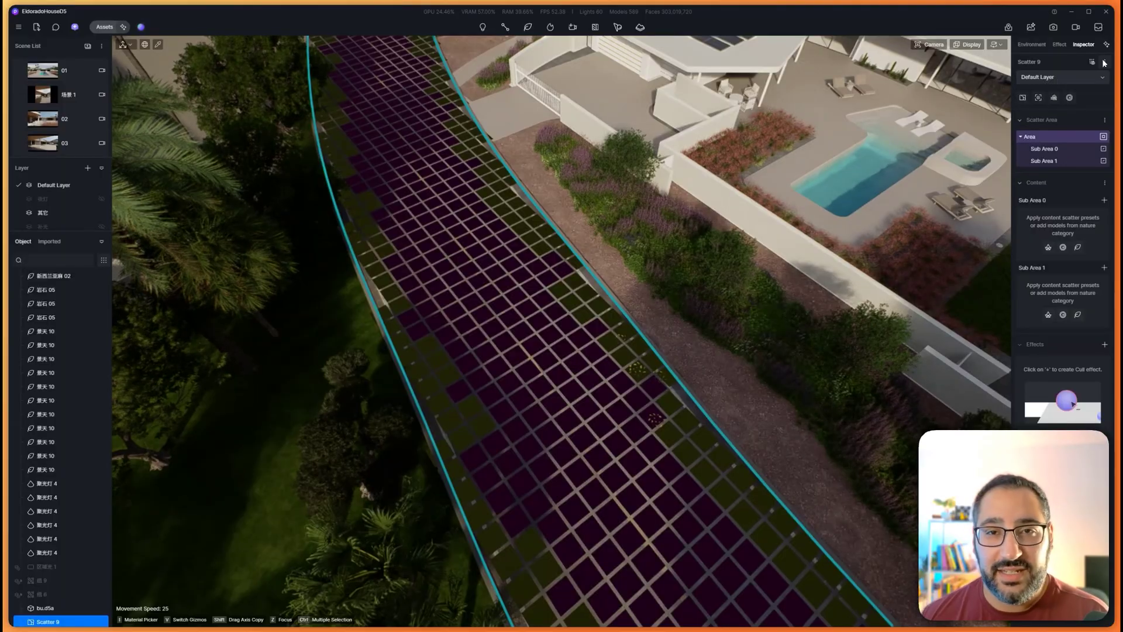
click(1103, 62)
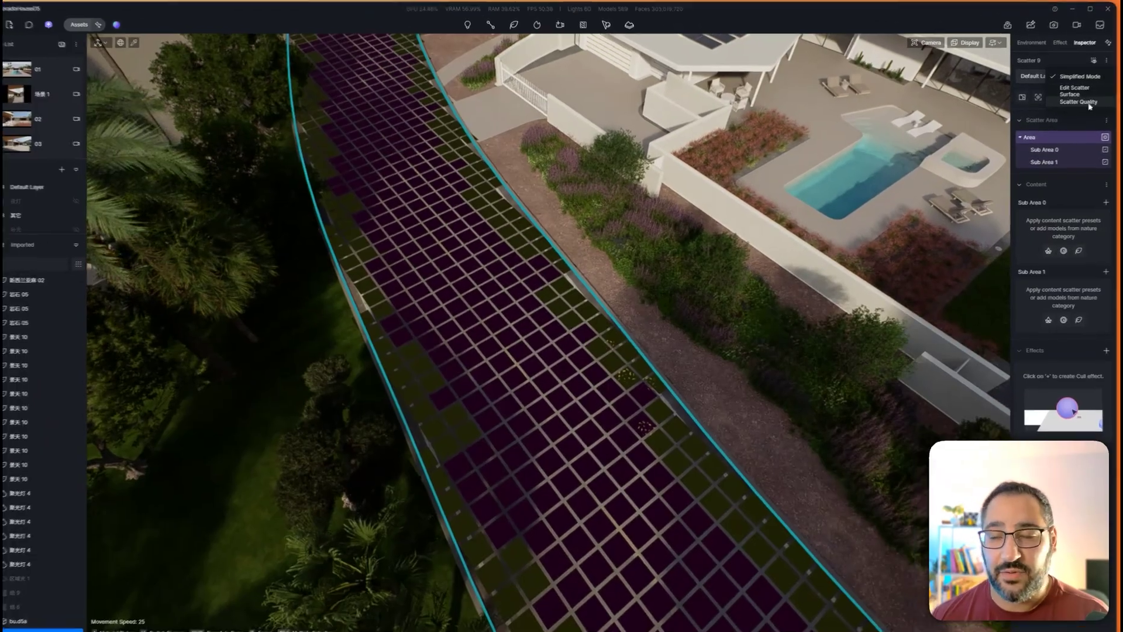
click(1079, 102)
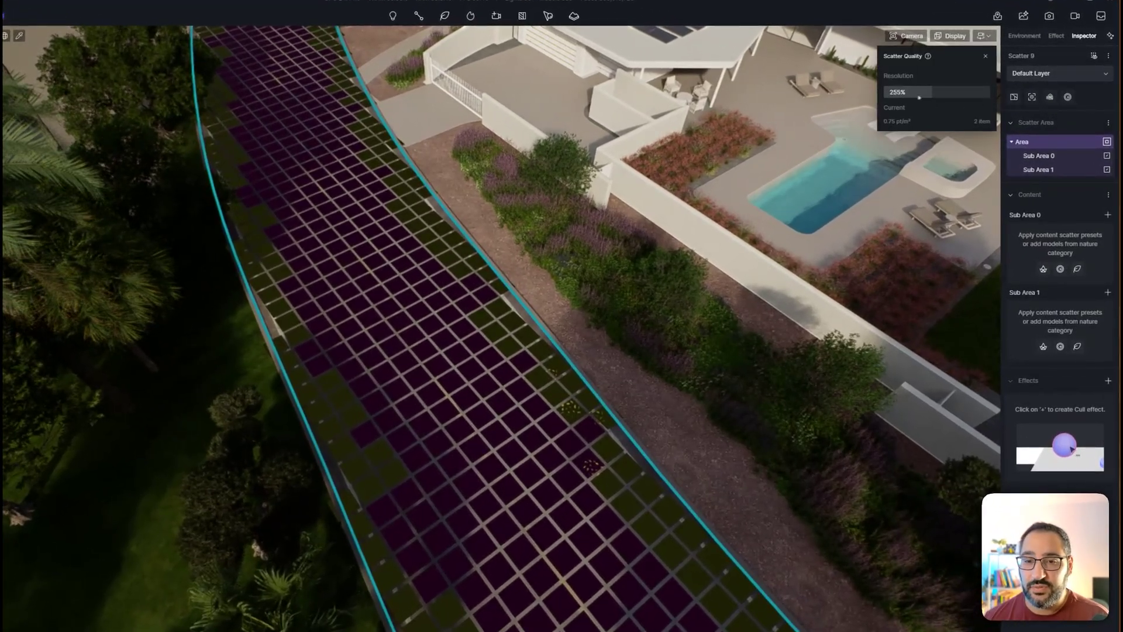
click(919, 94)
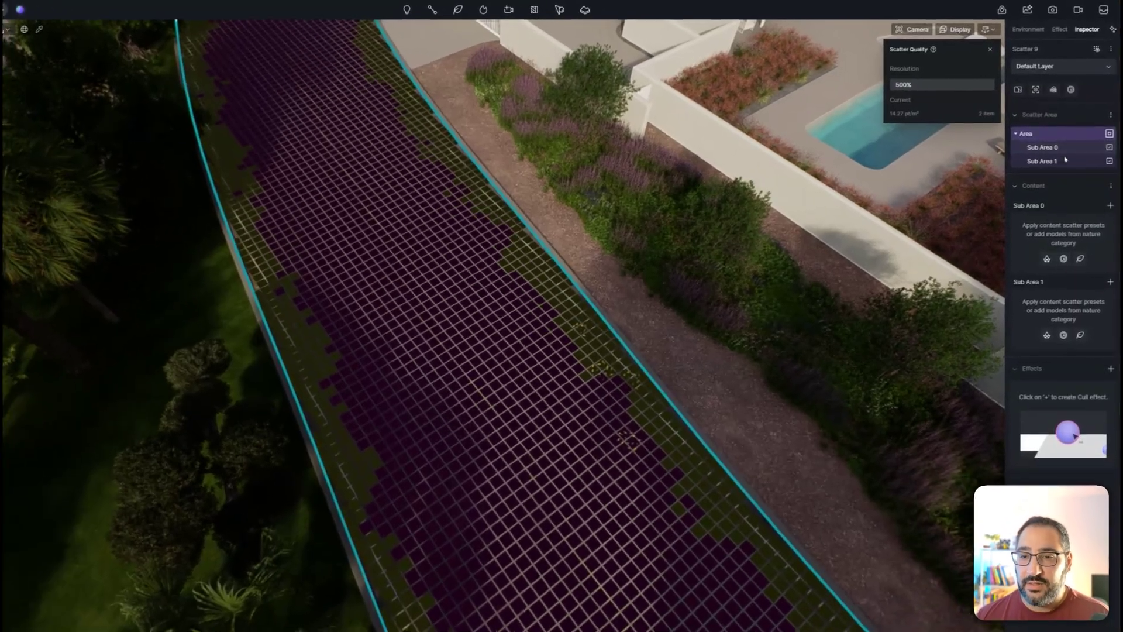
Add Foliage 01, Foliage 03, Foliage 04 and Foliage 02 to Sub Area 1 along the road edges and turn off simplified mode.
click(1063, 149)
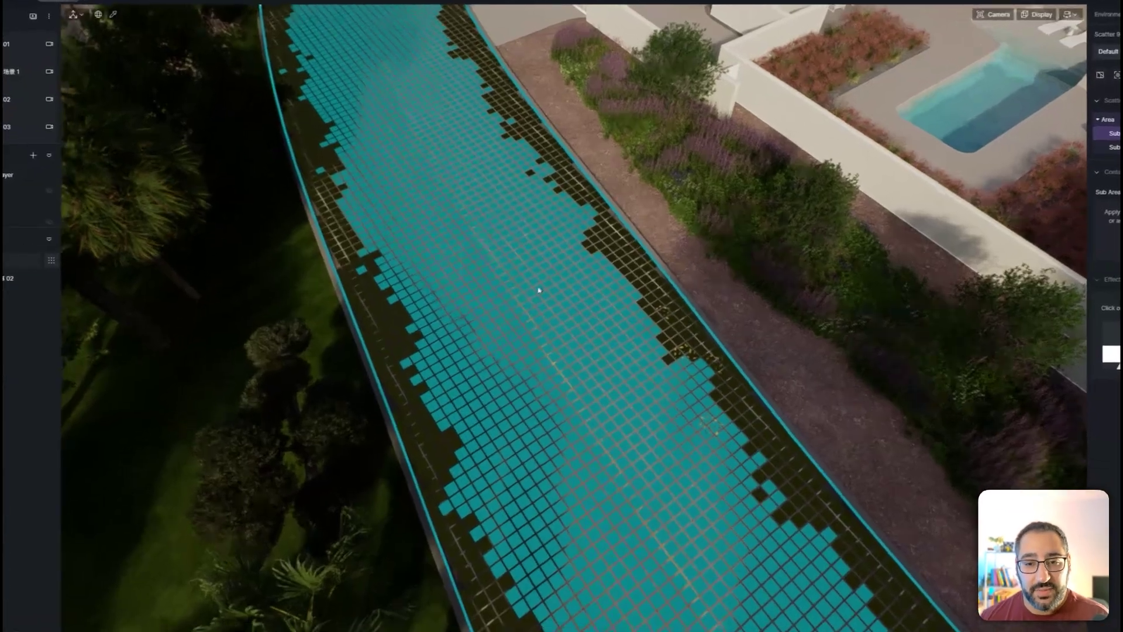
scroll(528, 288, up, 3)
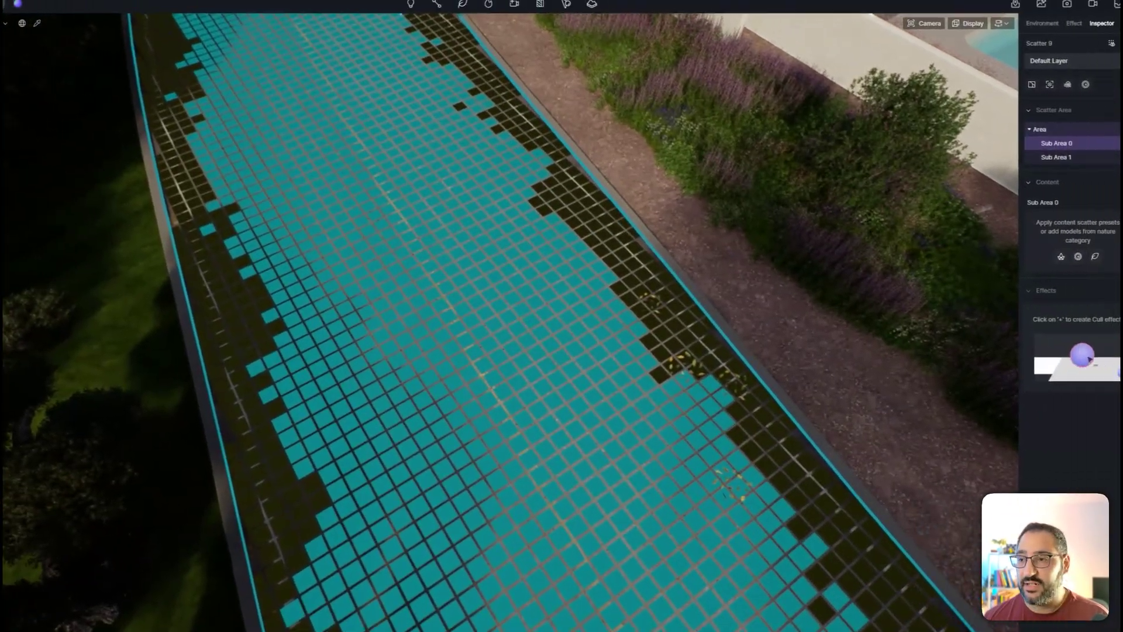
click(1115, 146)
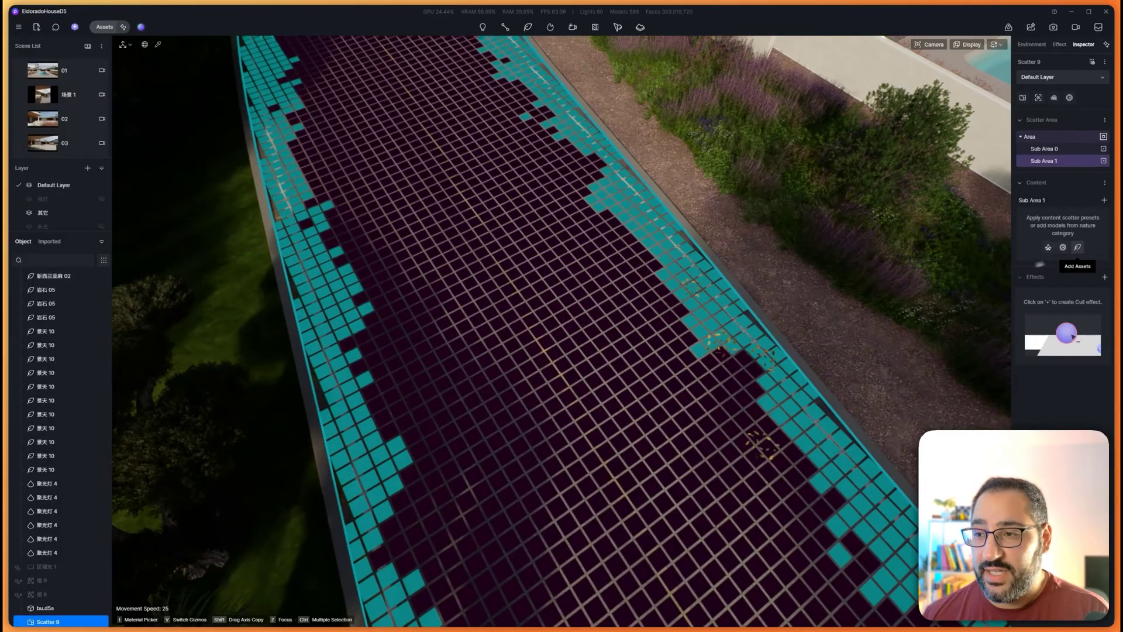
click(1078, 247)
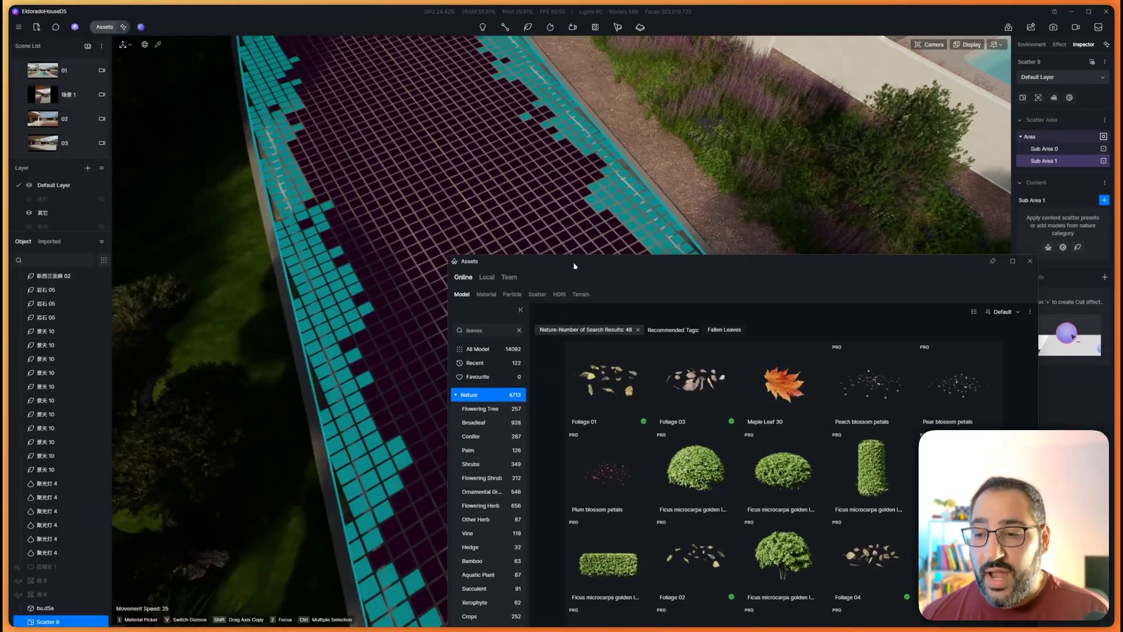
drag(574, 266, 649, 255)
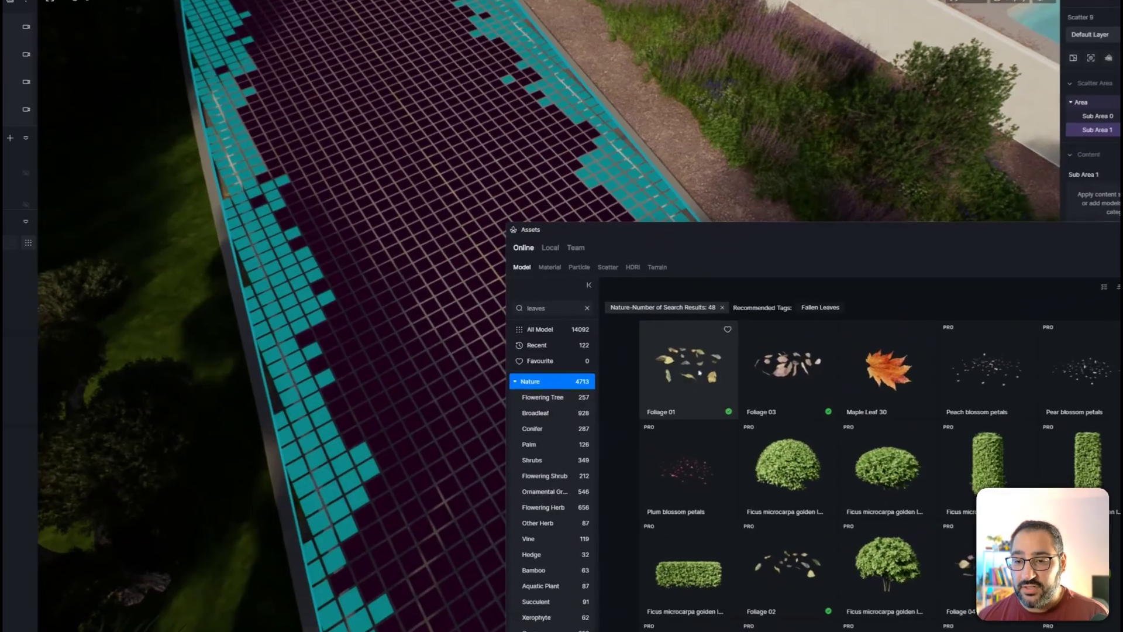
click(713, 381)
click(807, 369)
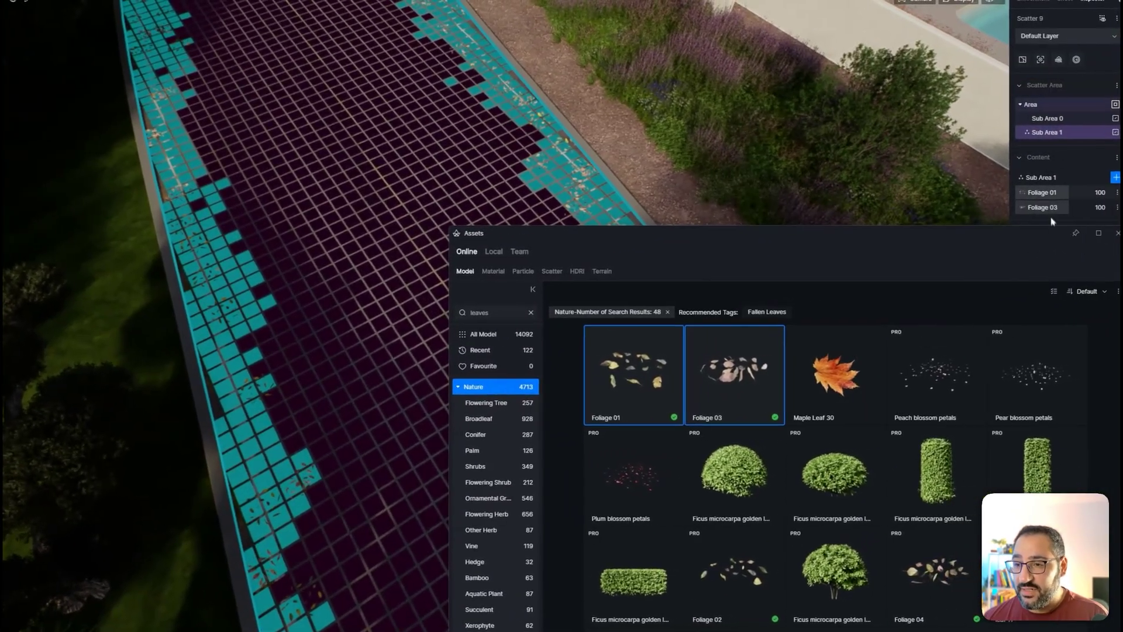
click(931, 571)
click(731, 570)
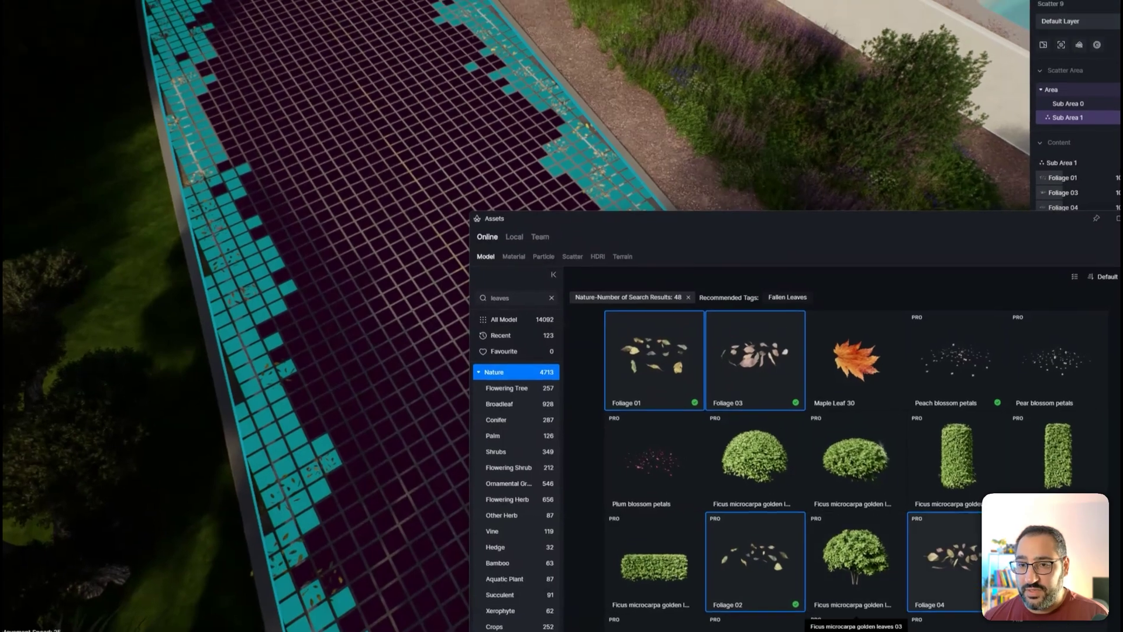
click(1115, 233)
click(1092, 53)
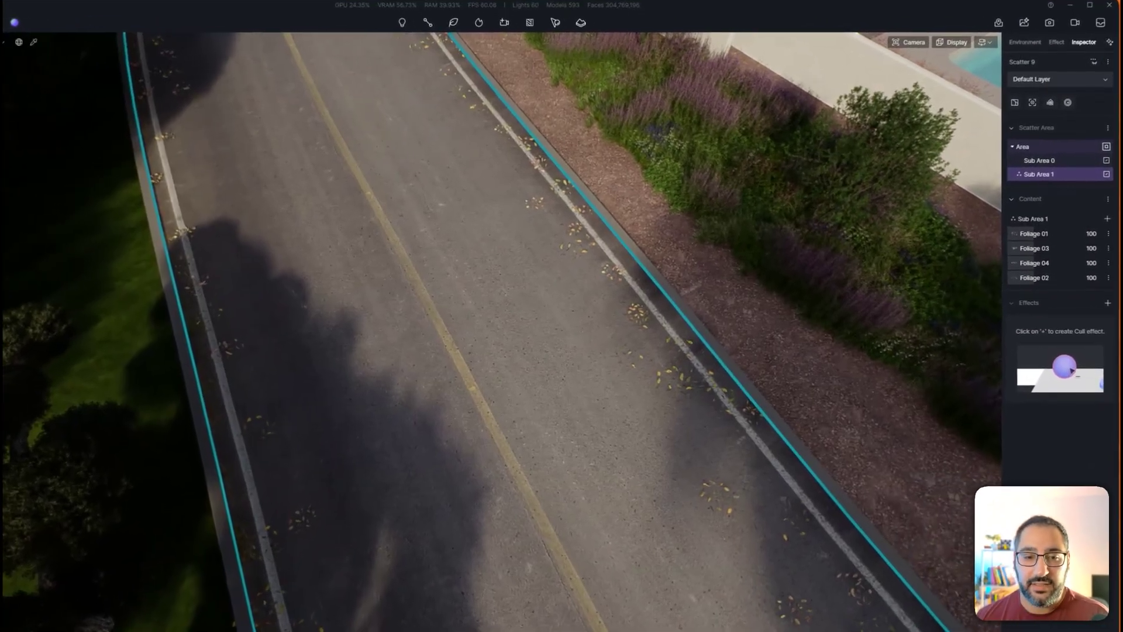
Set the density of Sub Area 1 to 512.622 pt/100㎡.
right_drag(619, 381, 619, 323)
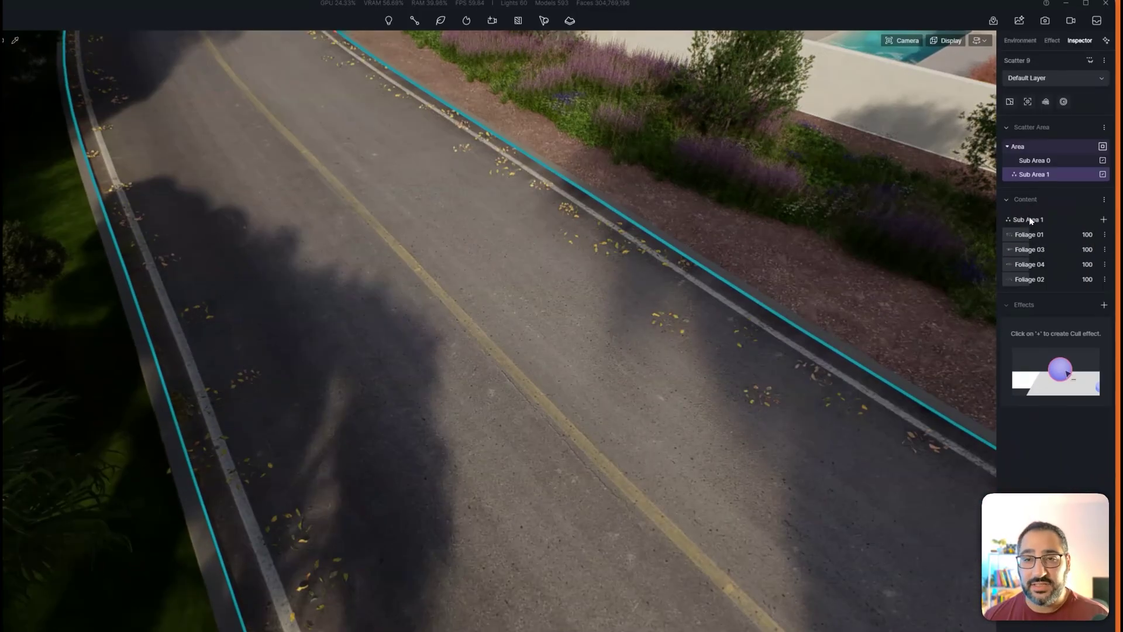
click(1030, 219)
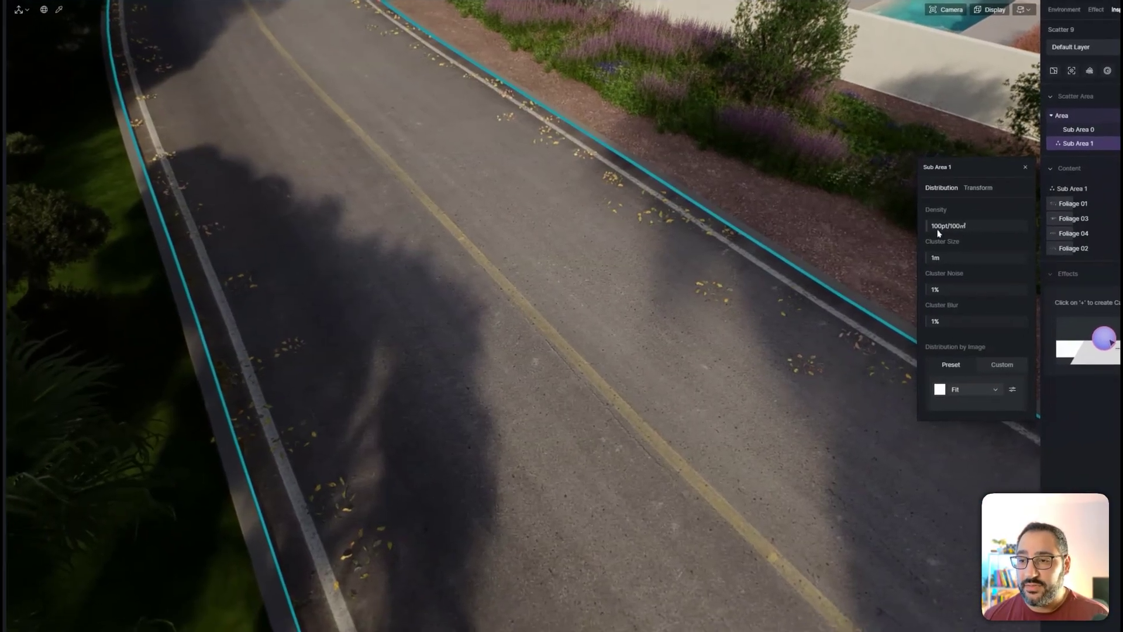
drag(942, 224, 943, 221)
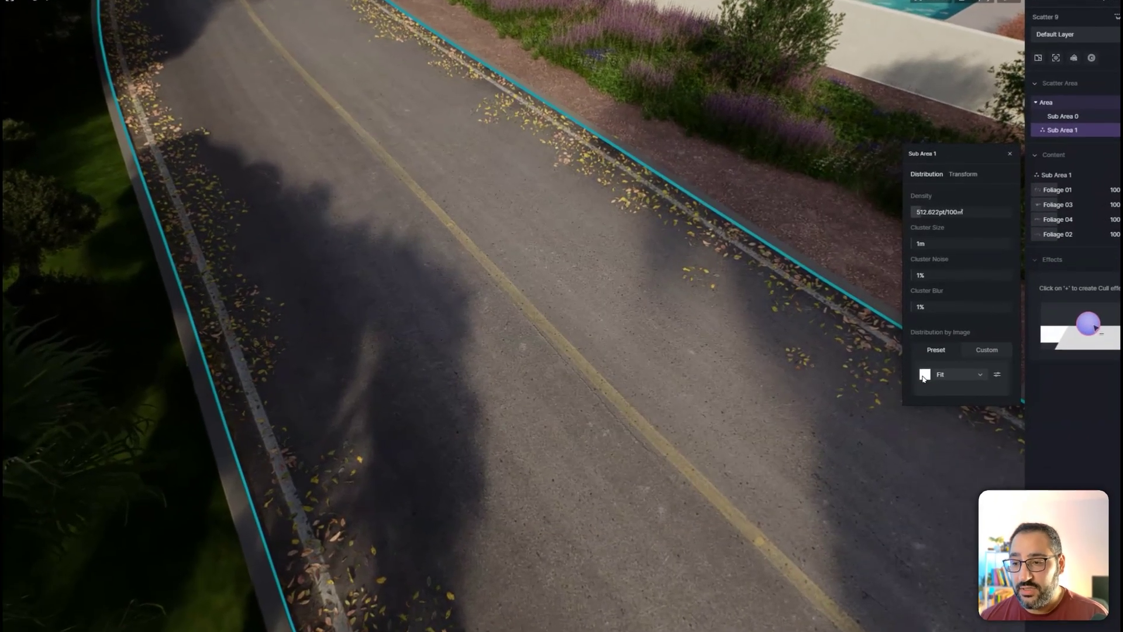
Try the wavy noise, plain white and banded patchy presets as Sub Area 1's distribution image.
click(927, 353)
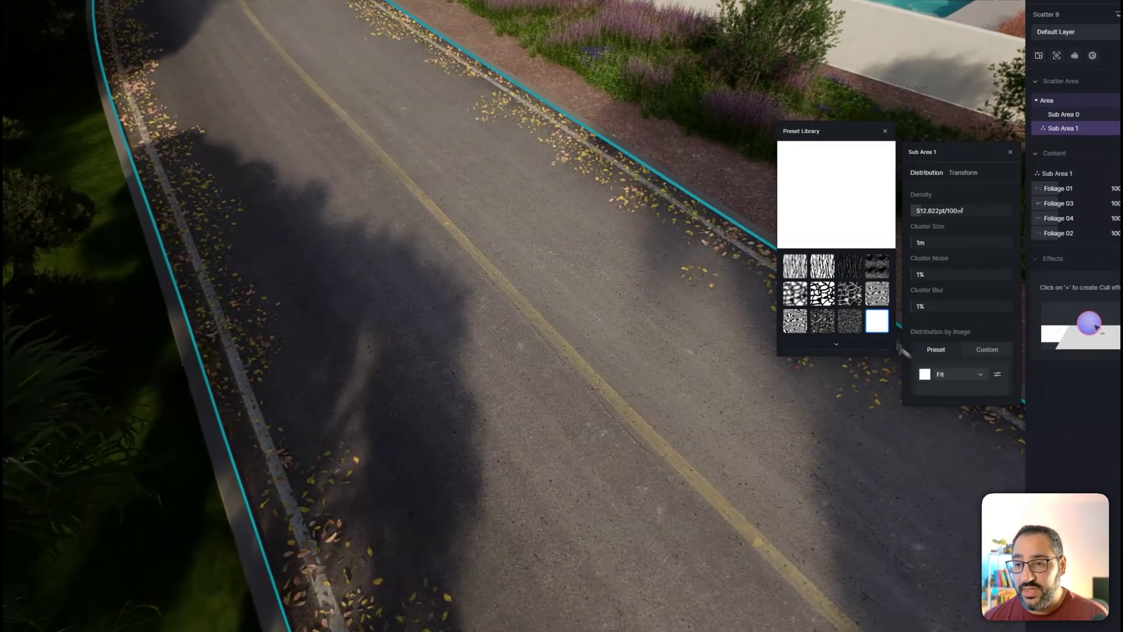
click(876, 294)
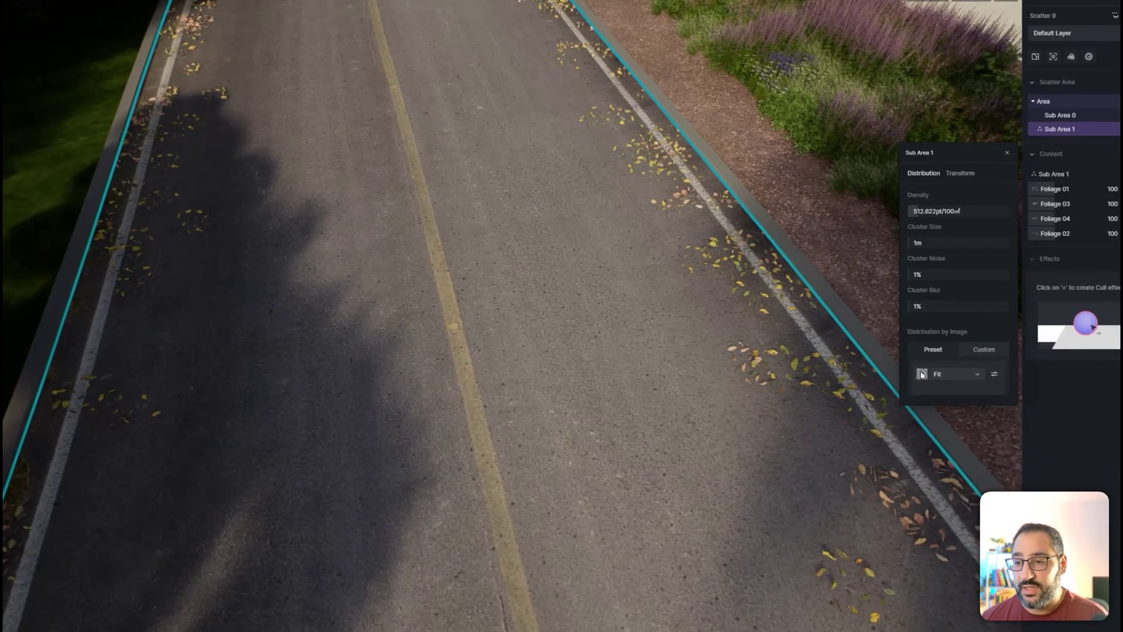
click(924, 374)
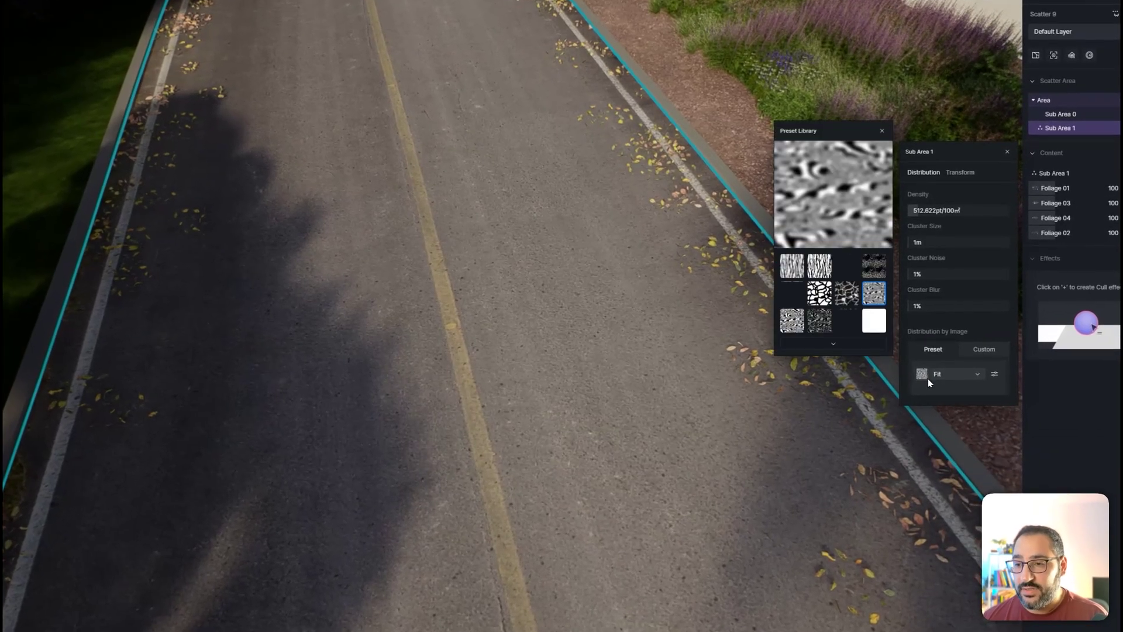
click(876, 327)
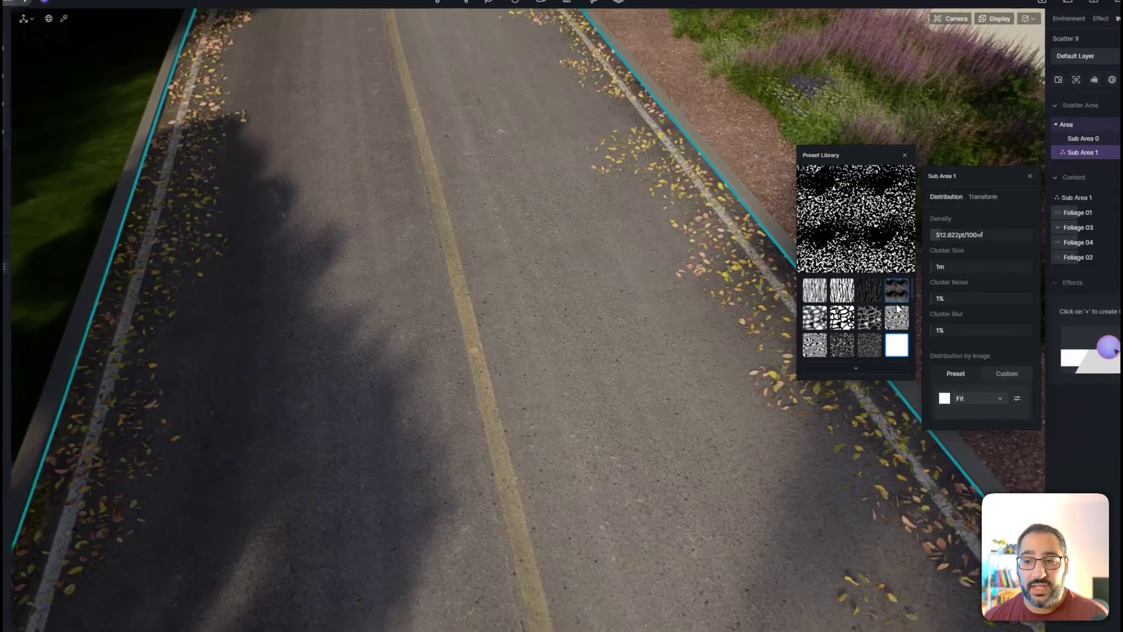
click(860, 258)
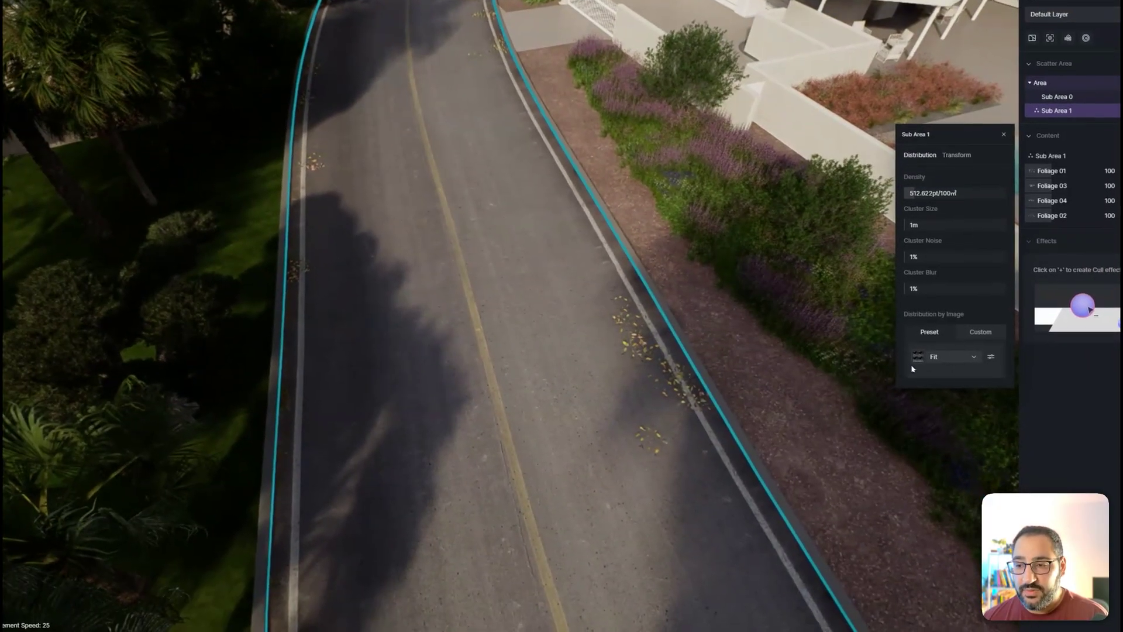
Set Sub Area 1's distribution image to the wavy grey noise preset so the leaves gather in small clusters.
click(948, 404)
click(864, 273)
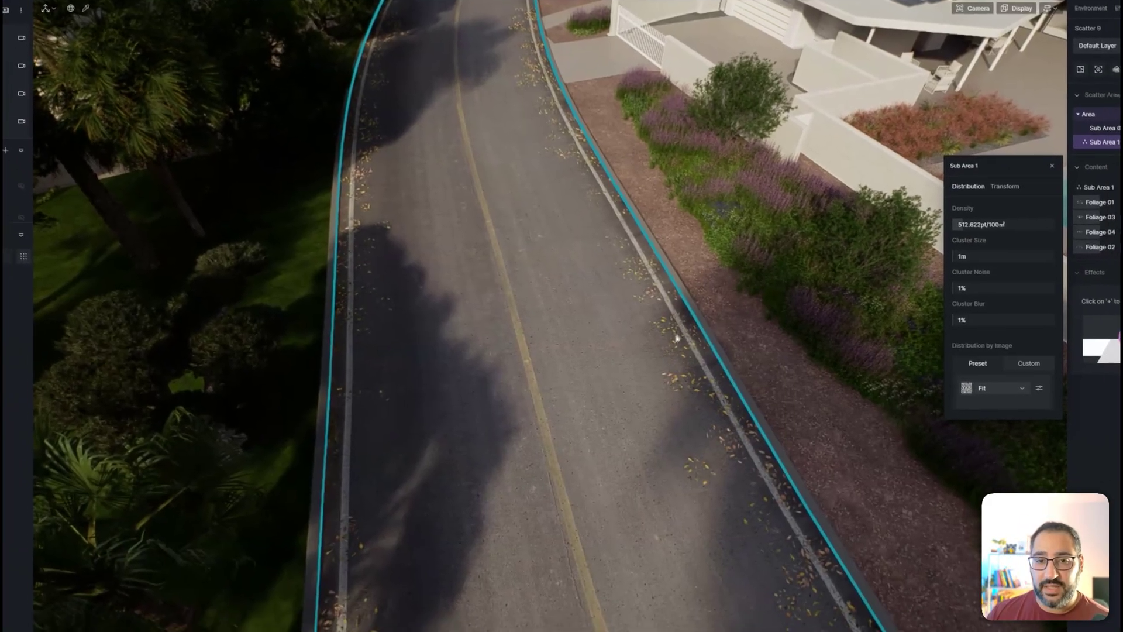
mouse_move(650, 349)
right_down()
mouse_move(668, 369)
mouse_move(656, 343)
mouse_move(639, 347)
right_up()
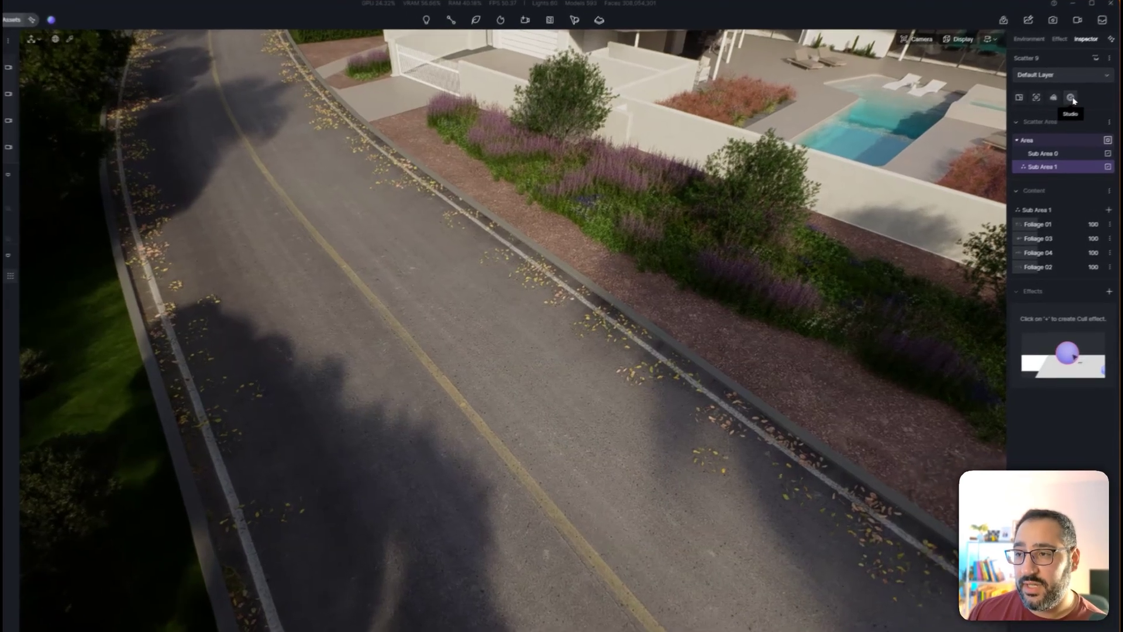
Save the road scatter to My Space as a preset named Typical Leaf Edge in the Edges folder.
click(1070, 98)
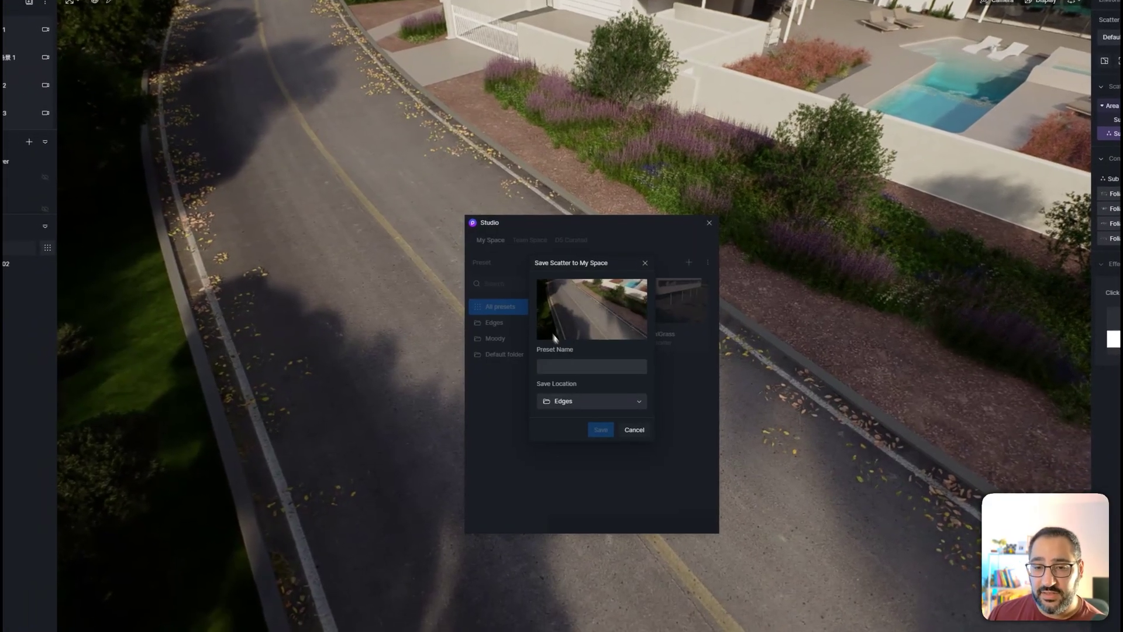
click(589, 362)
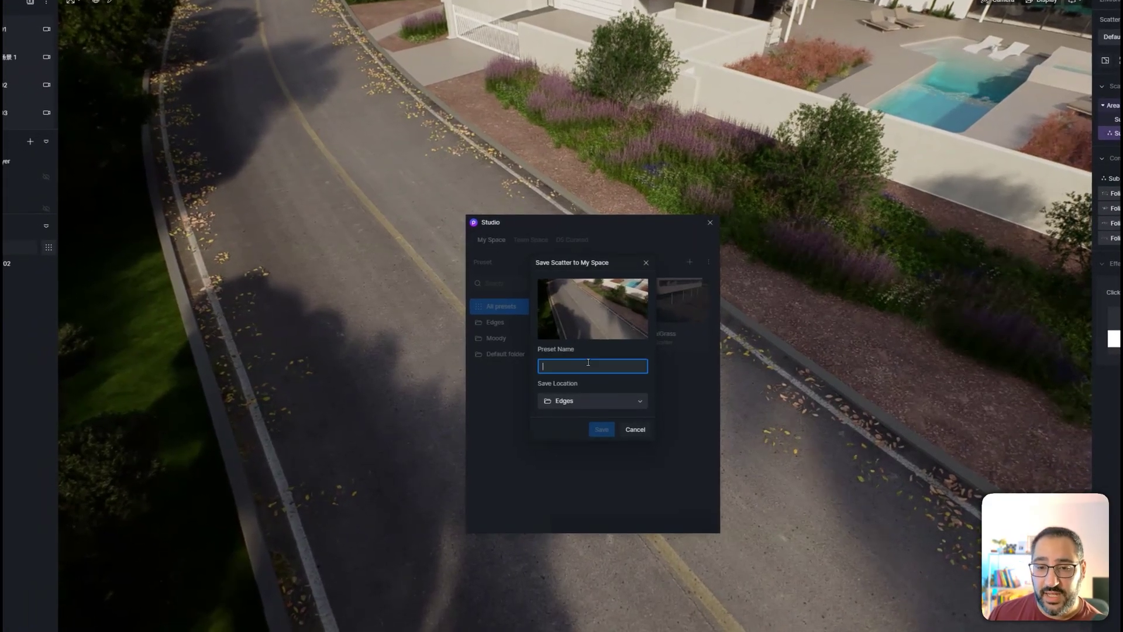
text(Typical Leaf Edge)
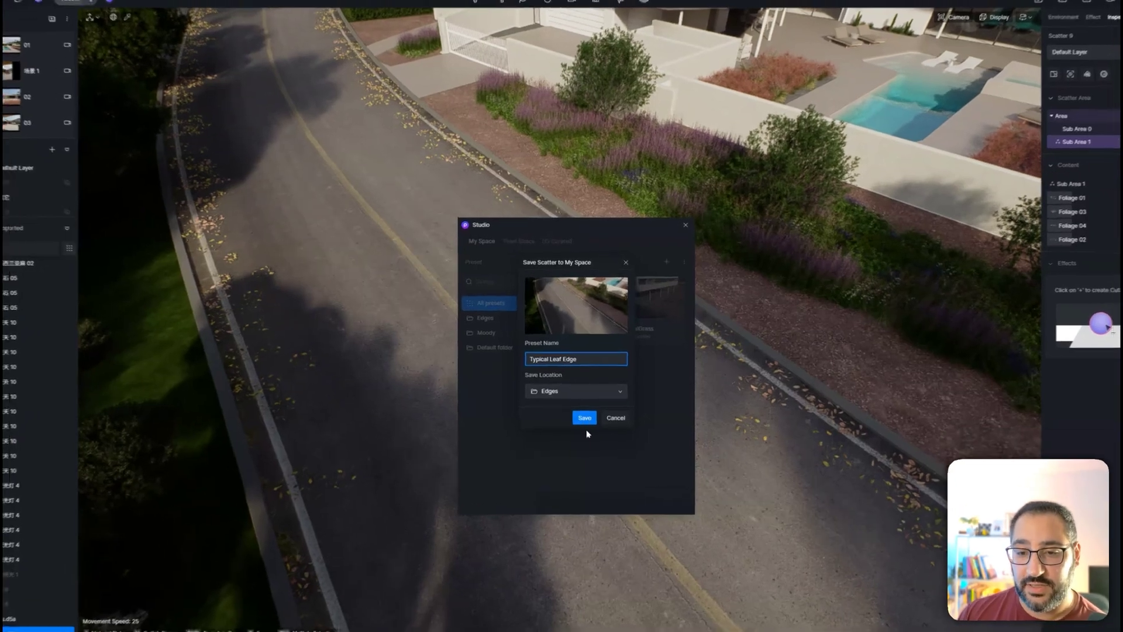
click(585, 418)
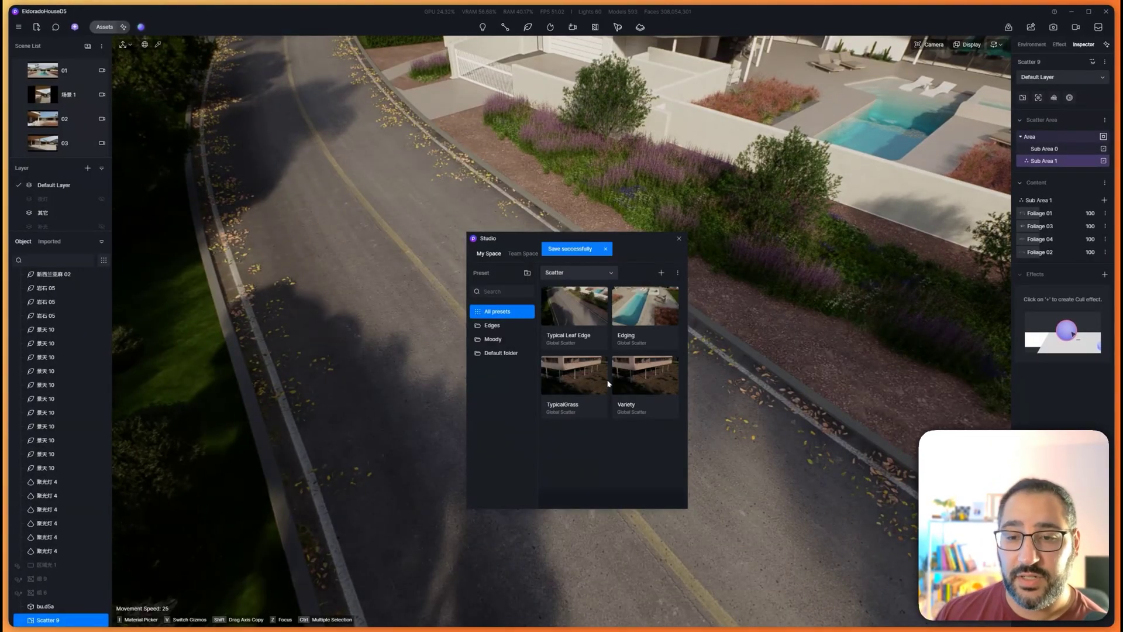
Create a new scatter from the Typical Leaf Edge preset on the house's white roof surfaces.
click(592, 307)
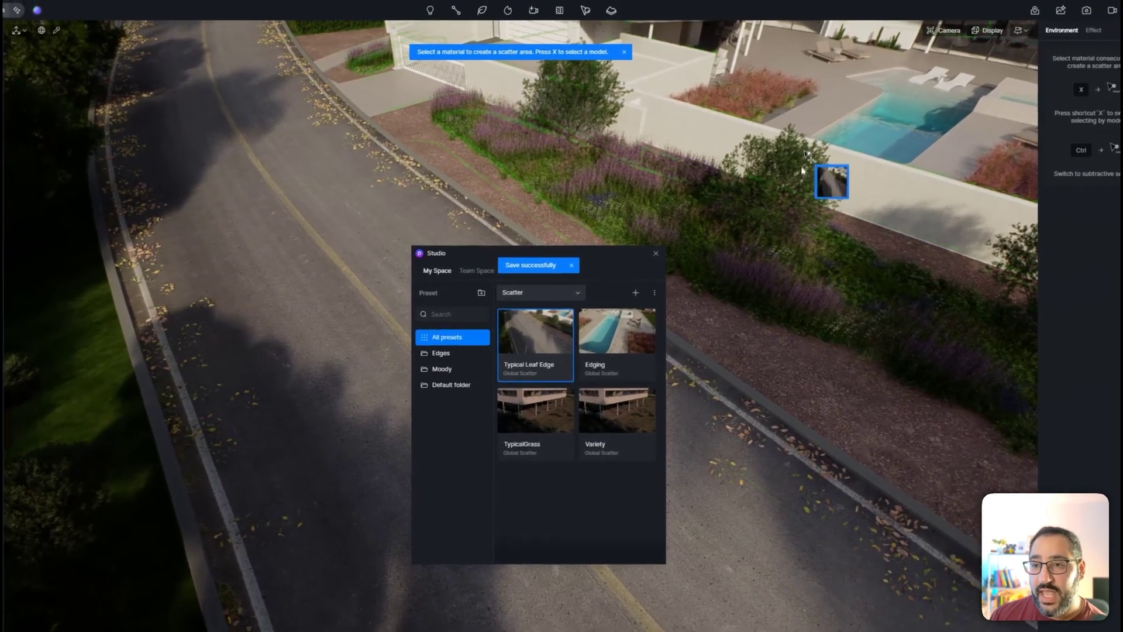
middle_drag(873, 125, 722, 267)
middle_drag(821, 160, 787, 163)
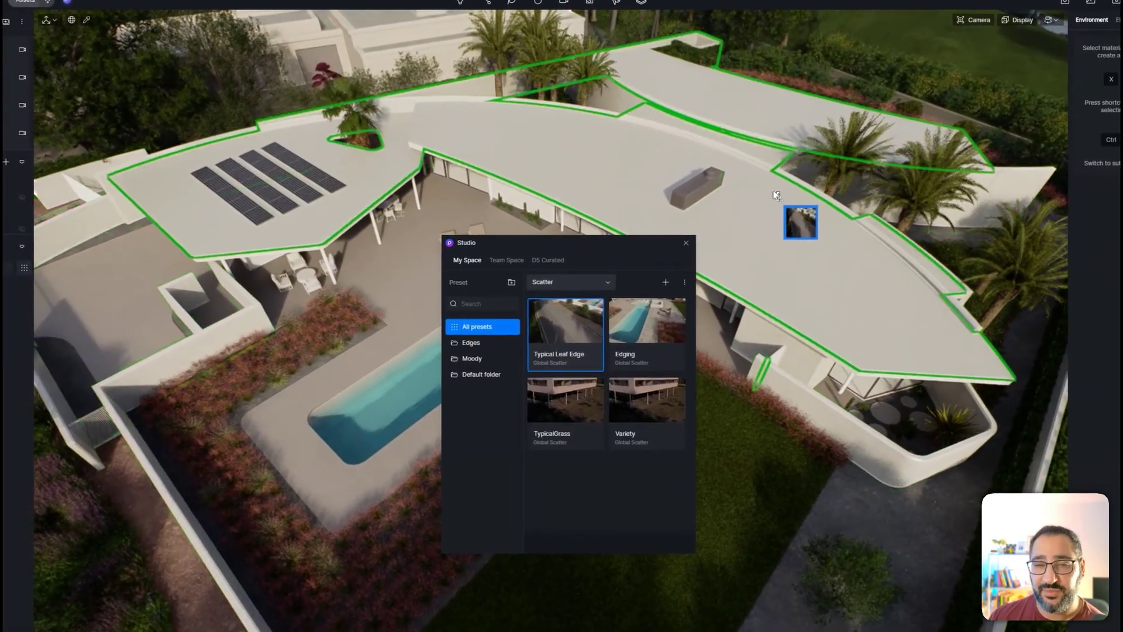
click(774, 191)
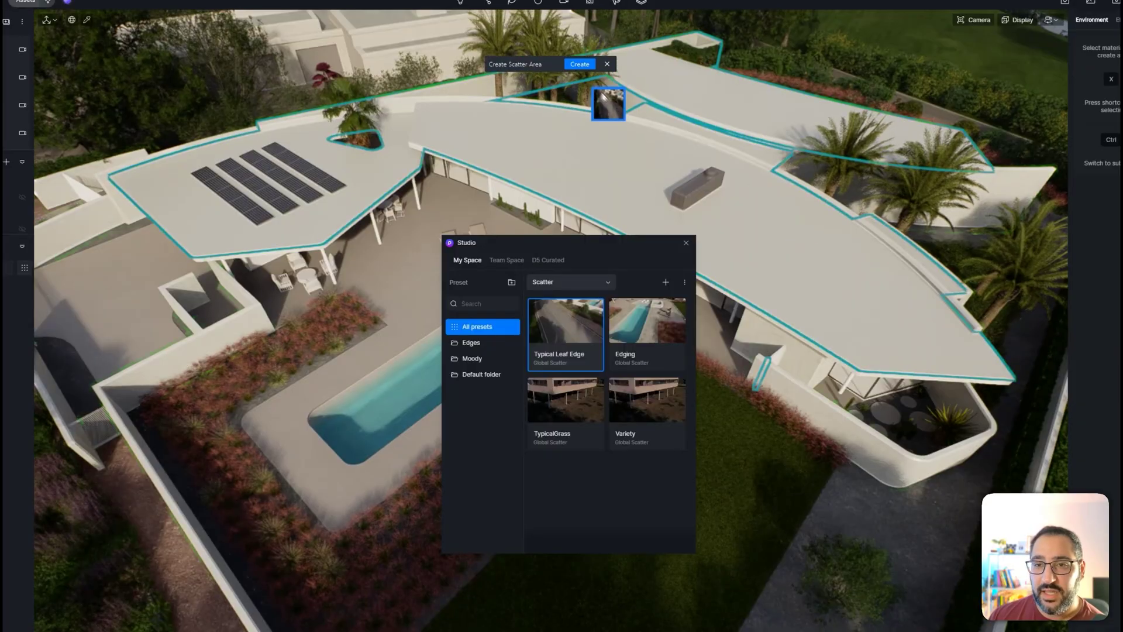
click(580, 68)
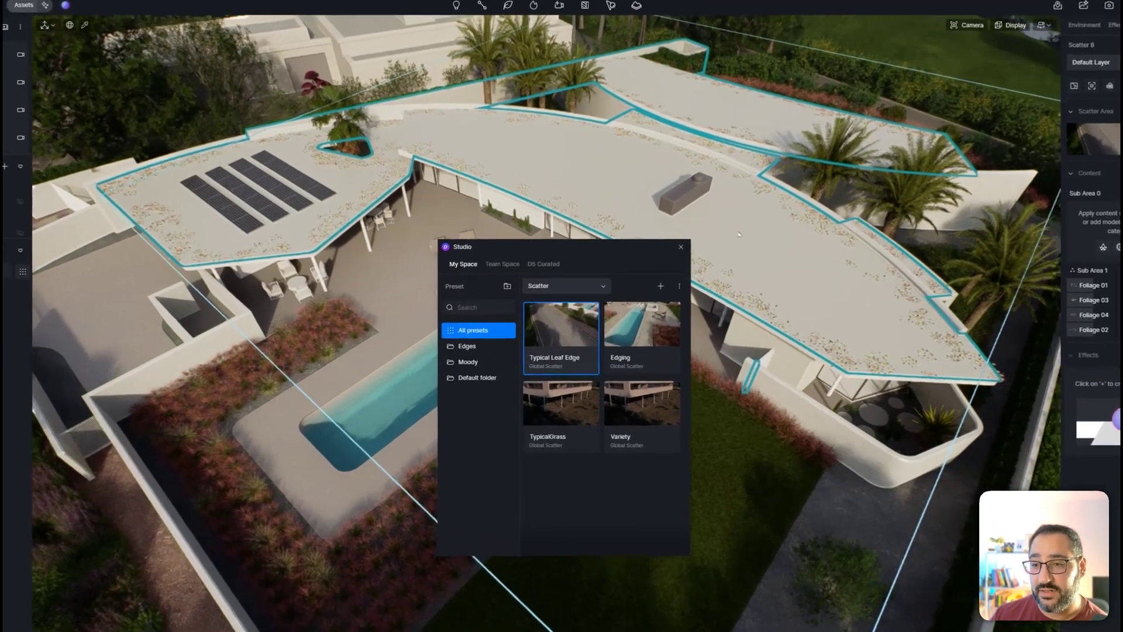
key(w)
key(d)
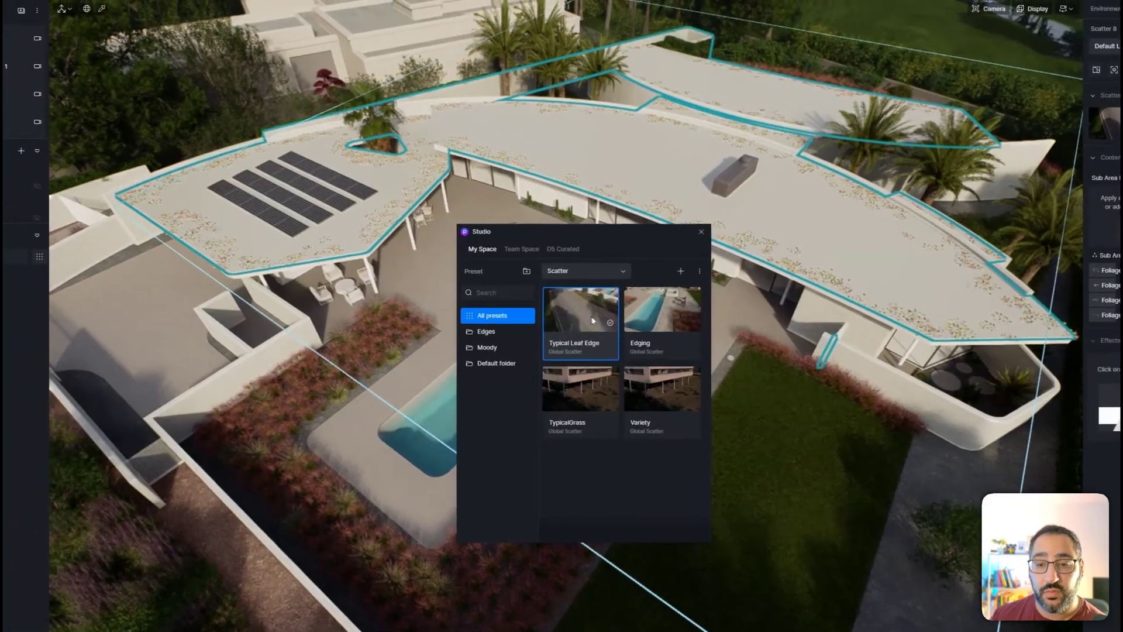
Create another Typical Leaf Edge scatter on the gravel ground beside the lawn and close the preset library.
click(584, 313)
right_drag(935, 521, 1100, 535)
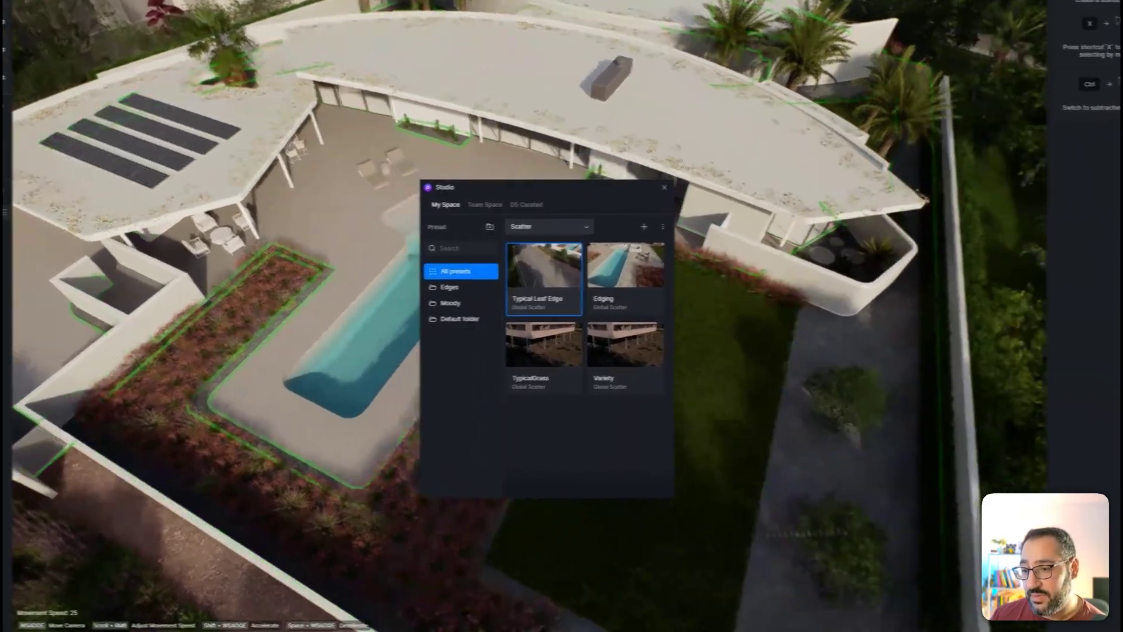
click(783, 374)
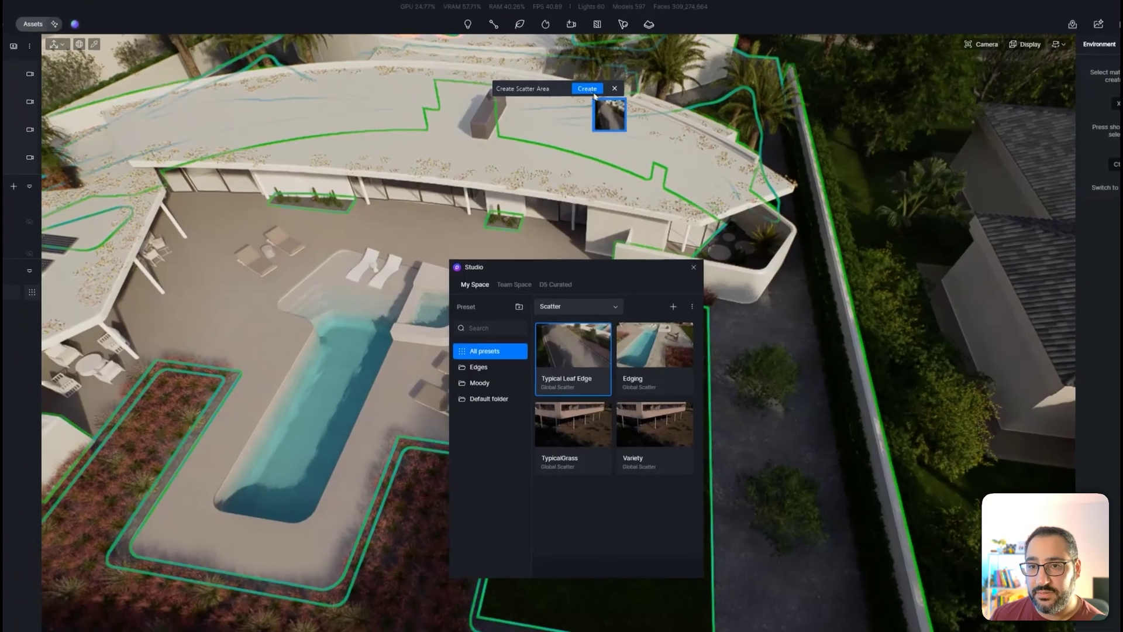
click(576, 49)
right_drag(790, 375, 837, 412)
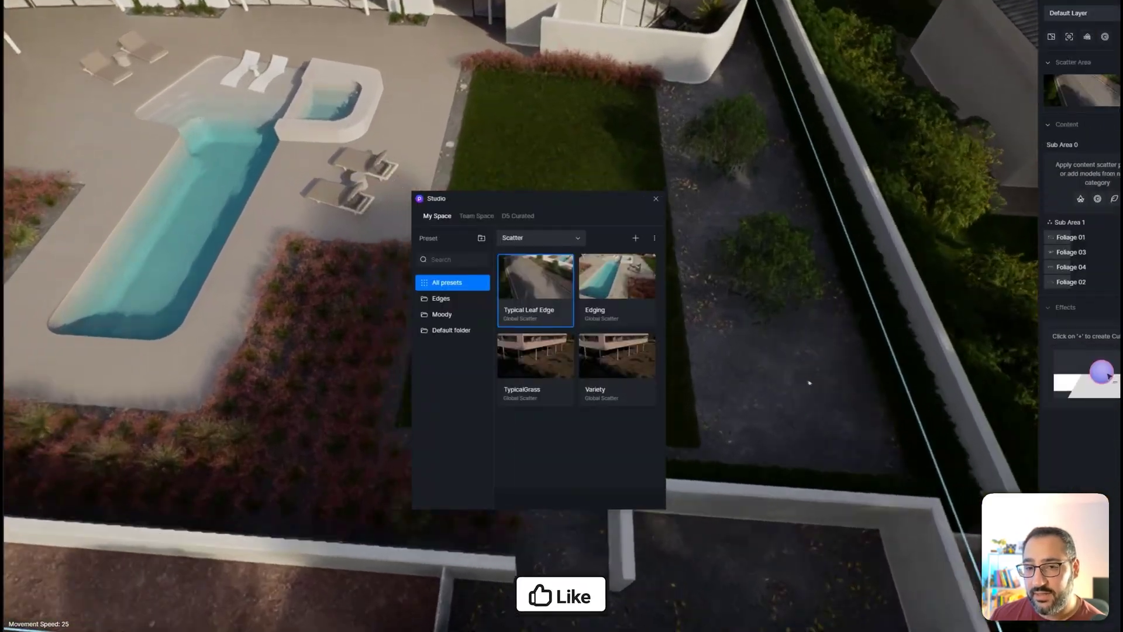
click(656, 198)
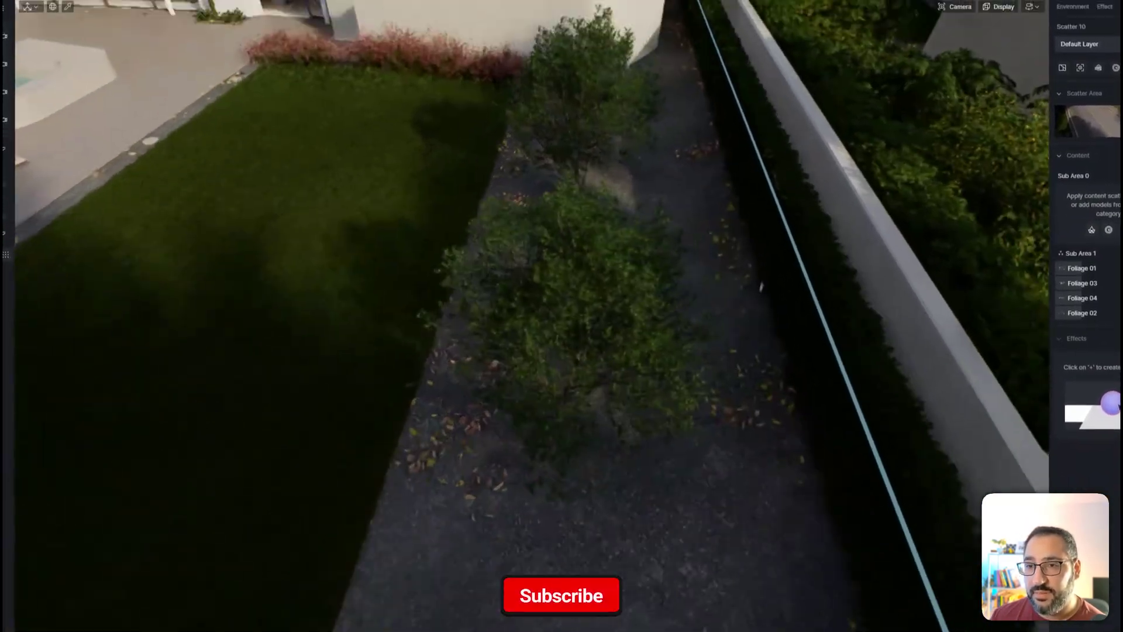
Set the scaling of Foliage 01 in the gravel scatter's Sub Area 1 to 178.
right_drag(761, 286, 790, 200)
key(q)
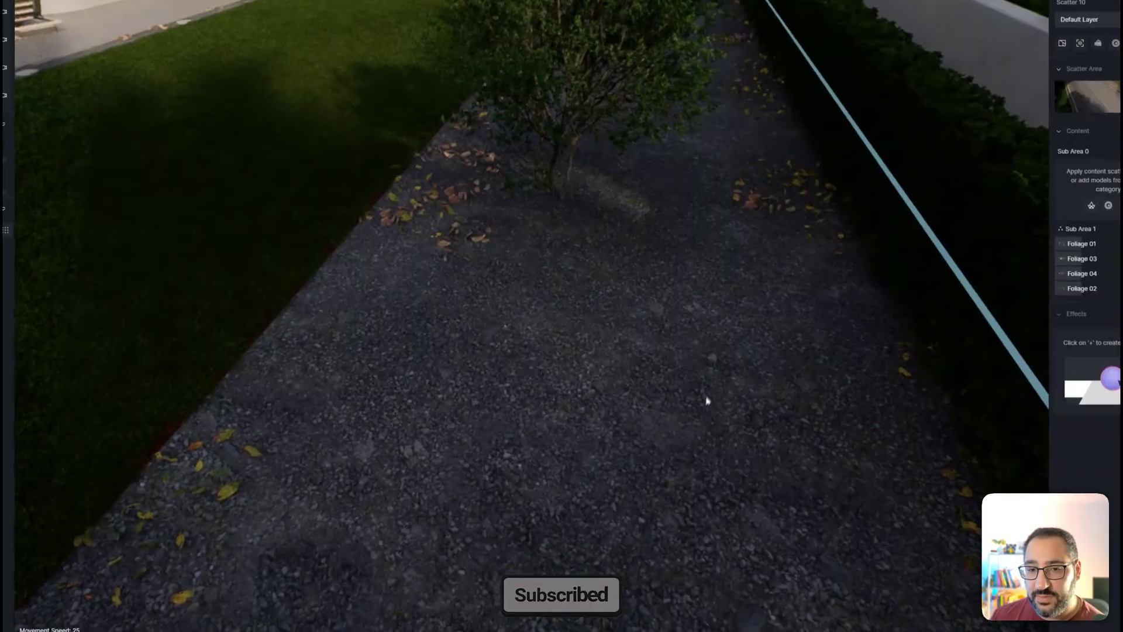
key(e)
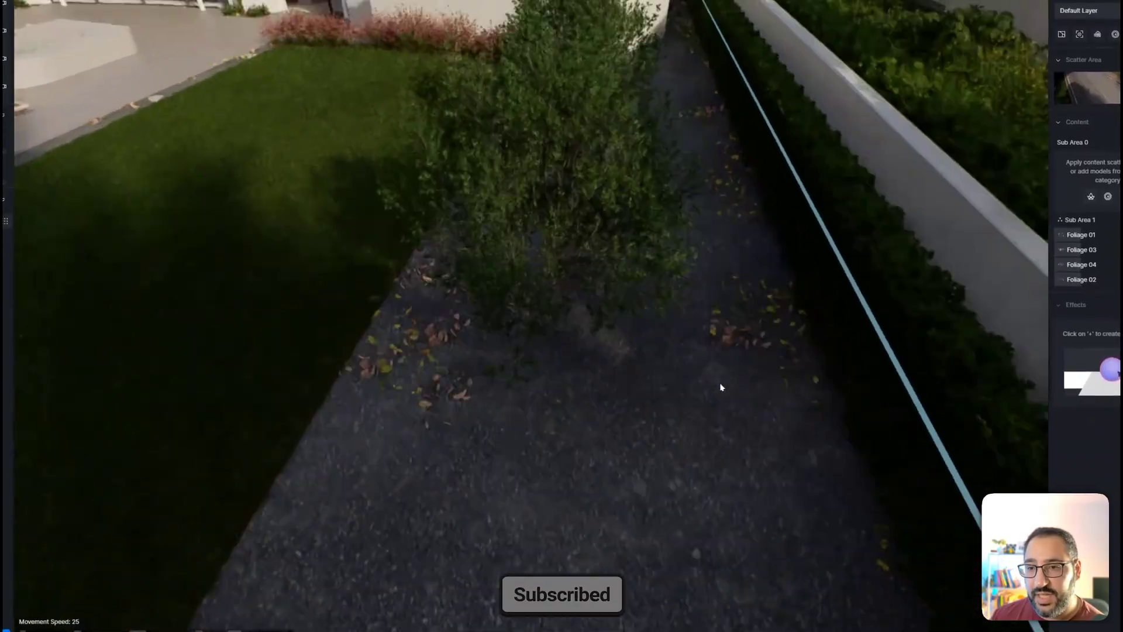
scroll(721, 387, down, 8)
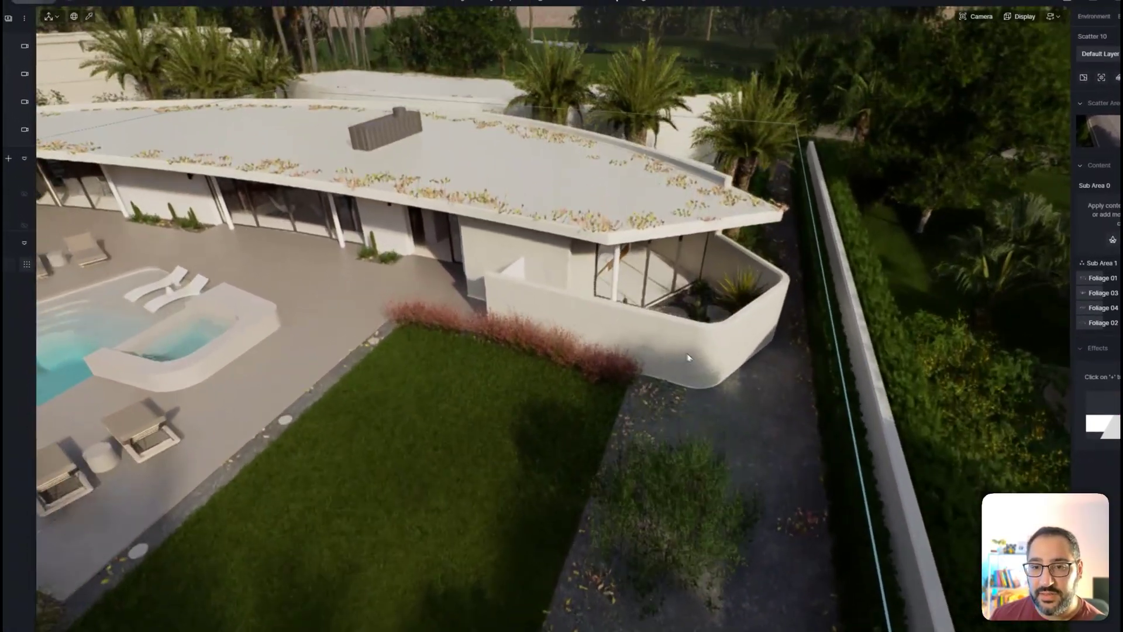
key(q)
right_drag(688, 357, 717, 357)
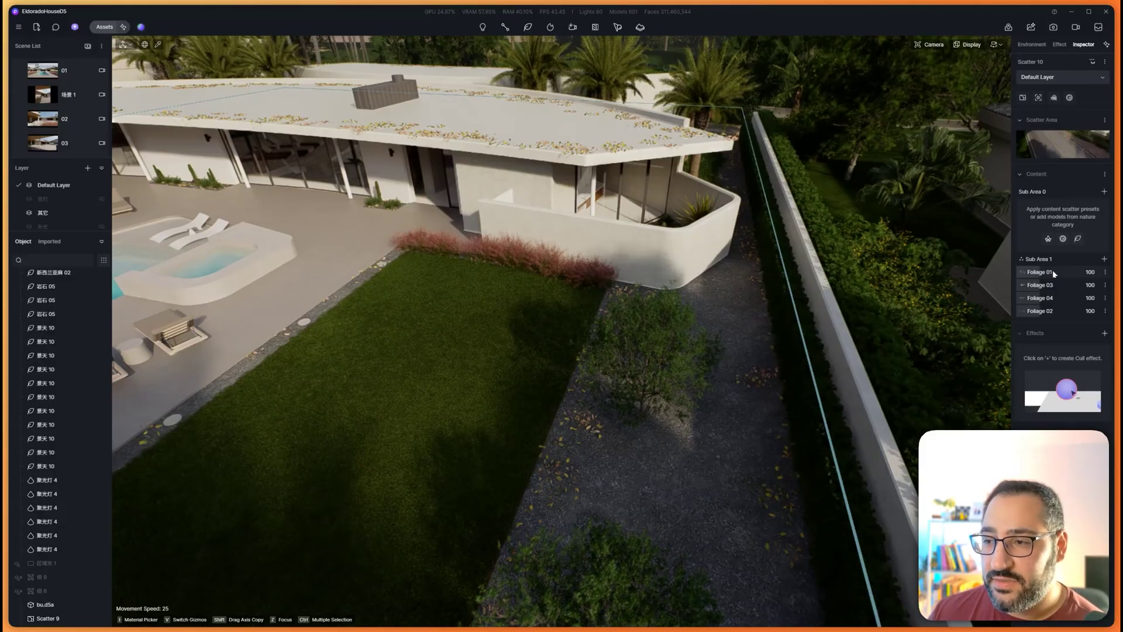
click(1071, 273)
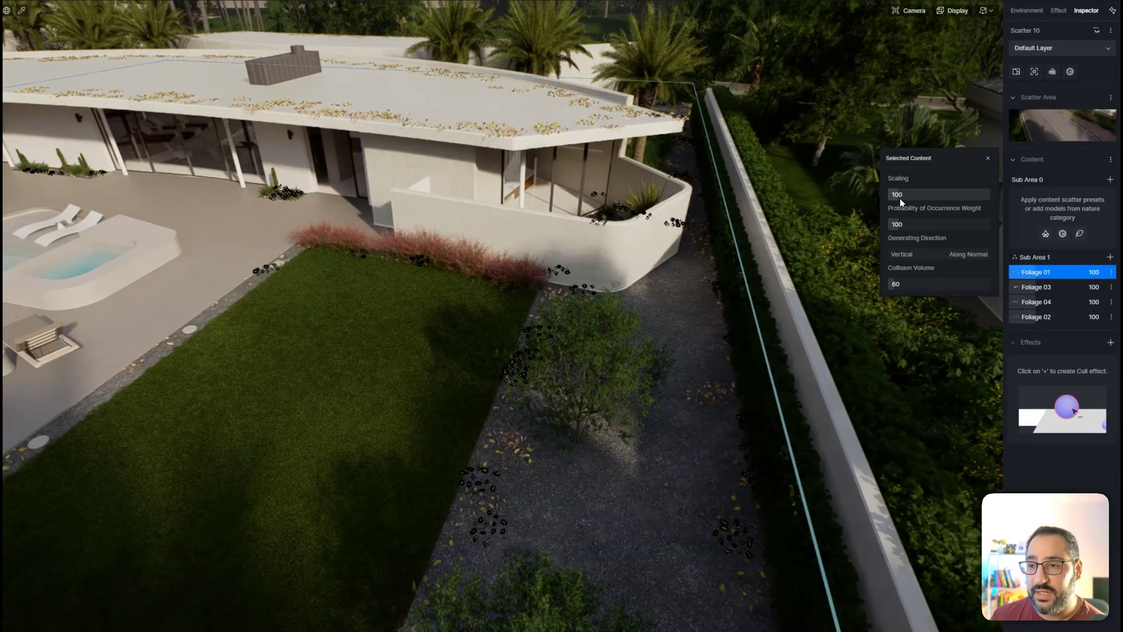
drag(900, 199, 907, 199)
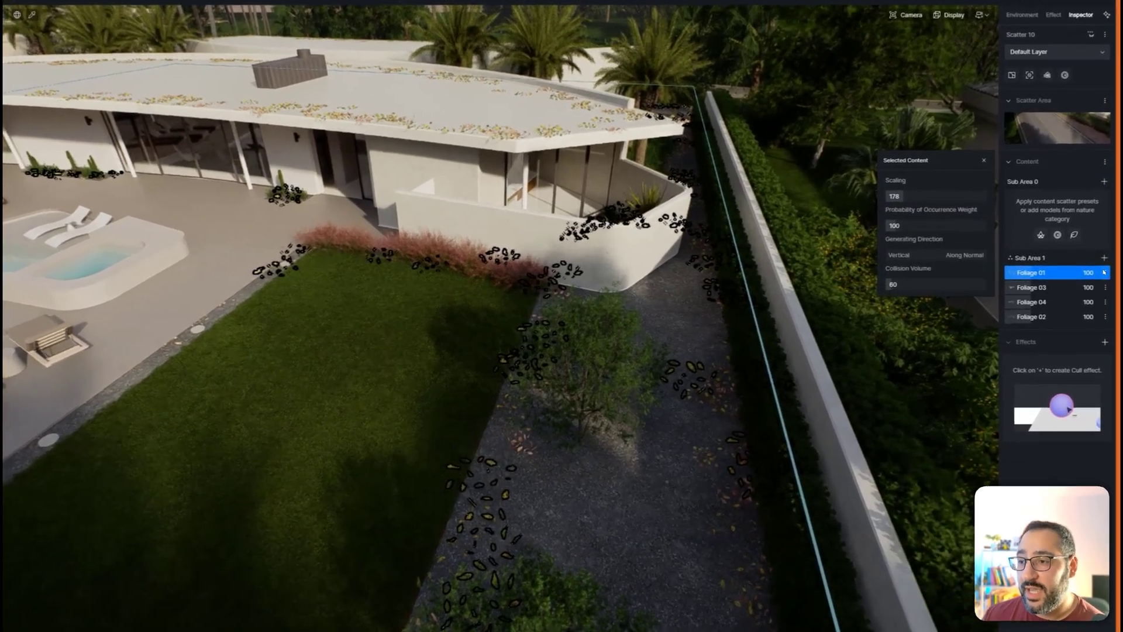
Replace Foliage 01 in the gravel scatter's Sub Area 1 with the Maple Leaf 30 model and close the asset library.
mouse_move(1105, 274)
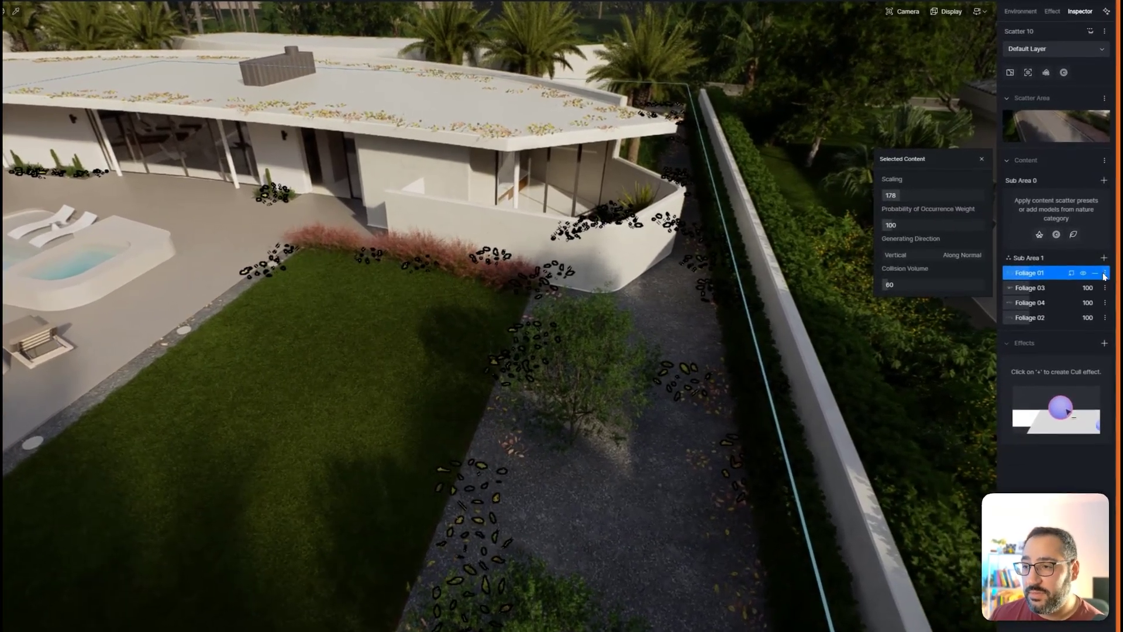
click(1072, 274)
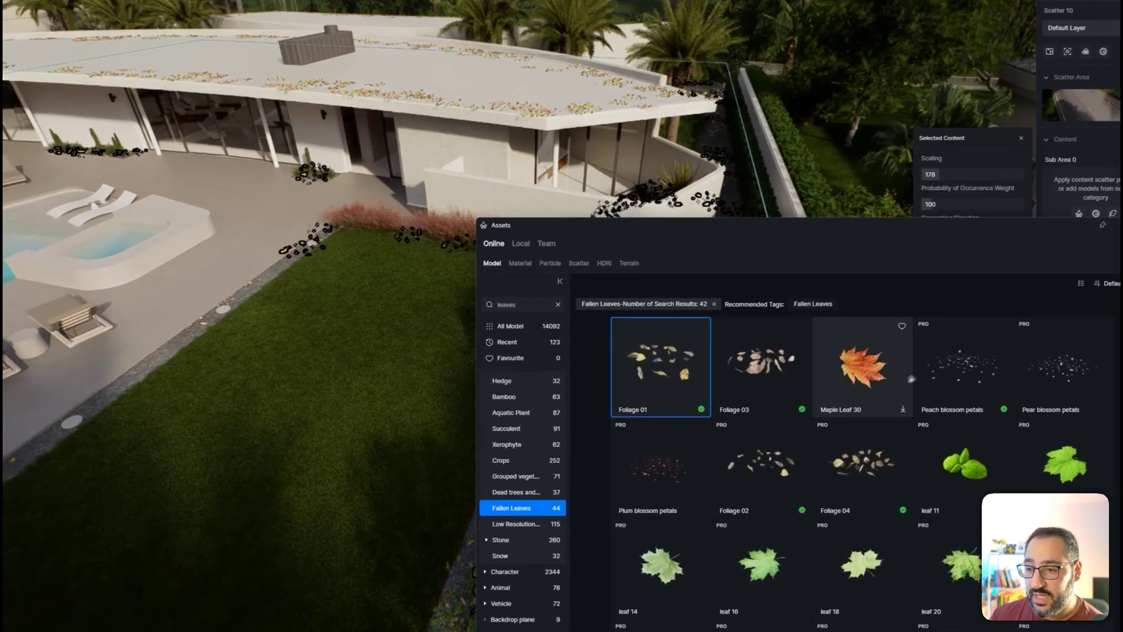
click(835, 368)
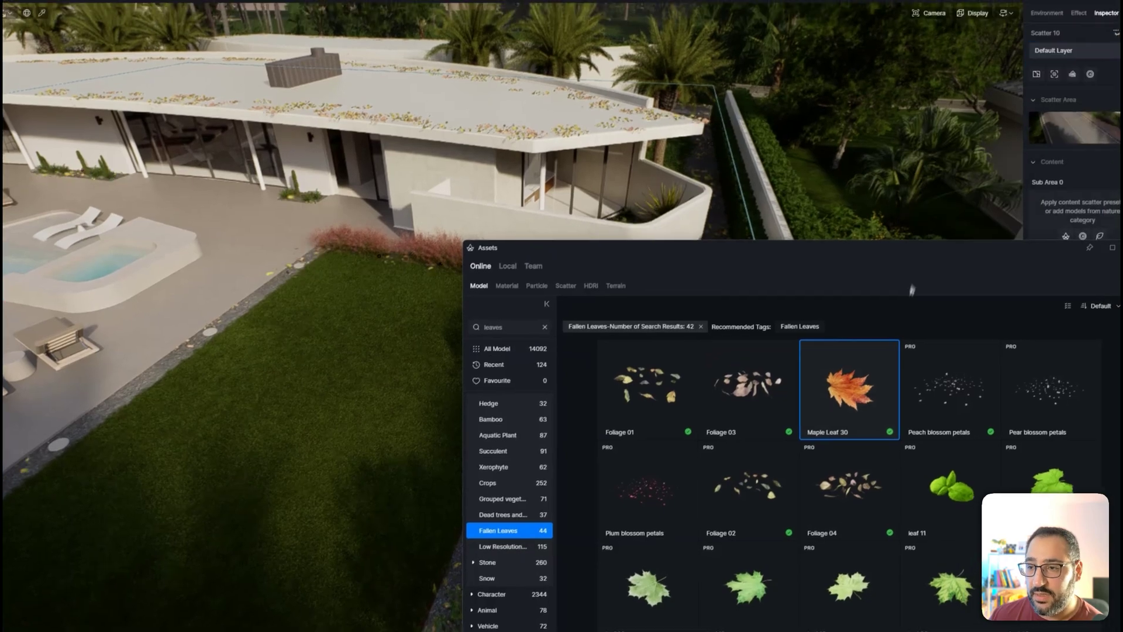
drag(996, 220, 480, 302)
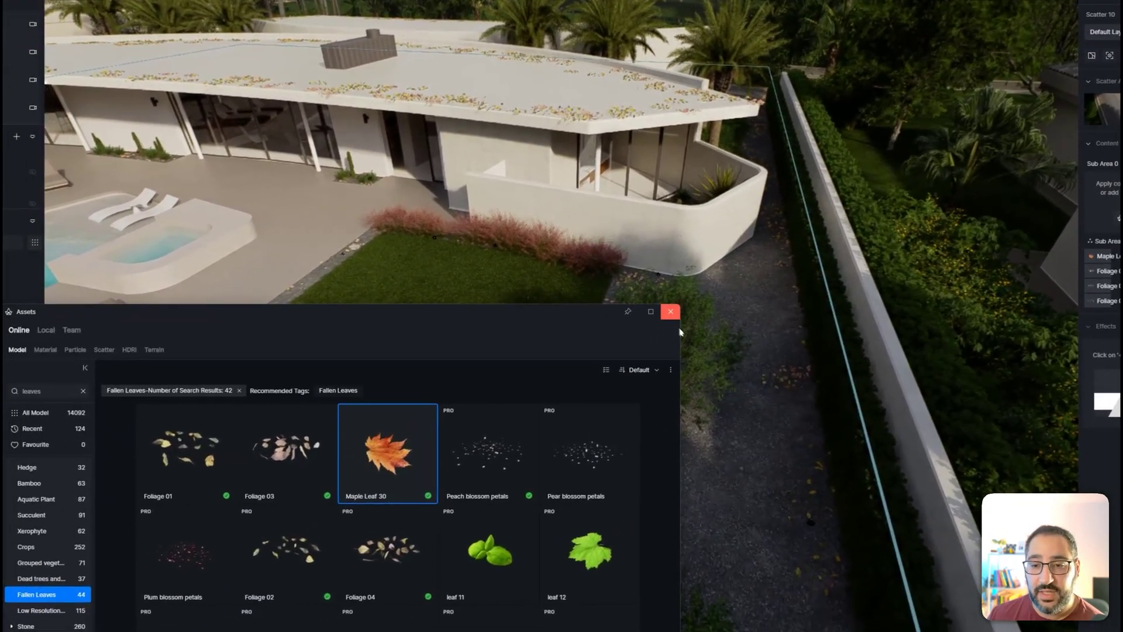
click(671, 312)
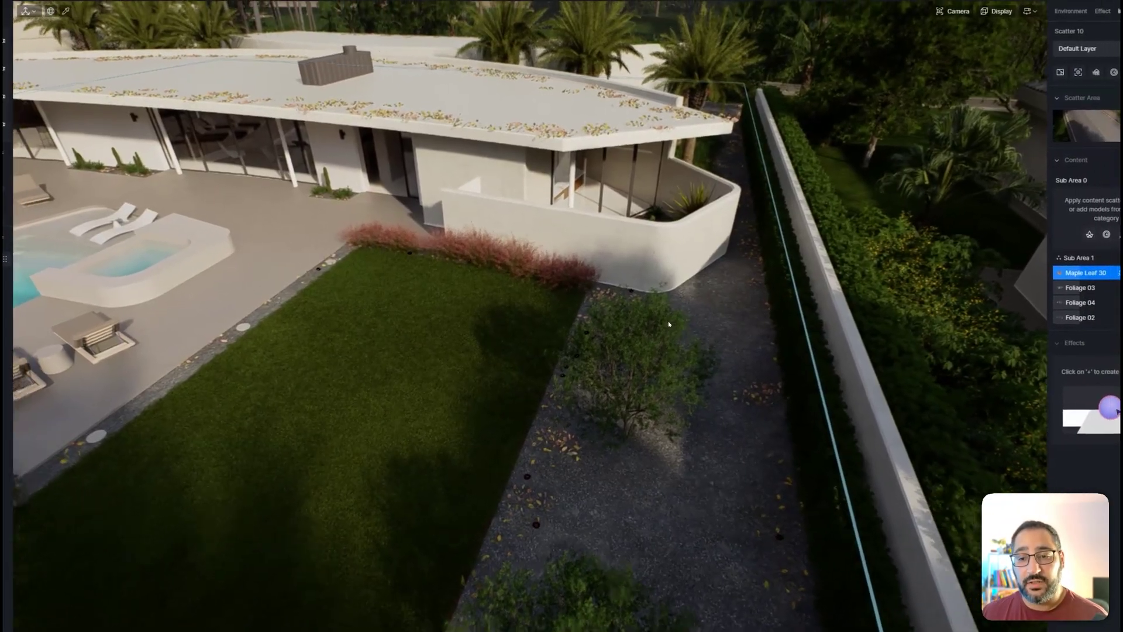
scroll(705, 305, down, 3)
right_drag(701, 305, 556, 316)
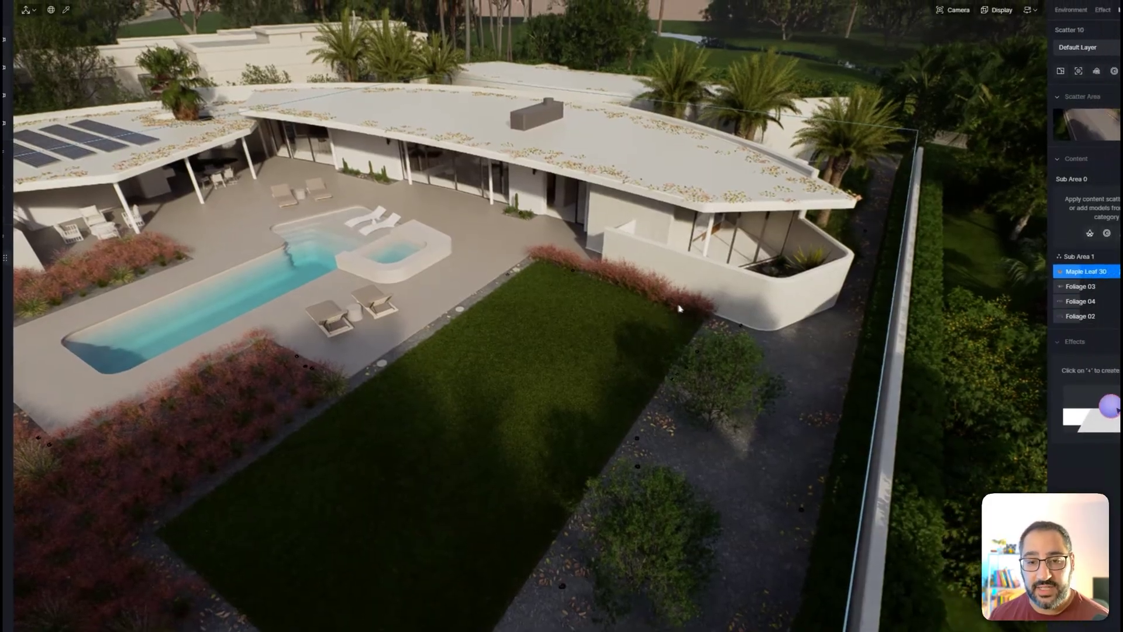
right_drag(711, 302, 685, 287)
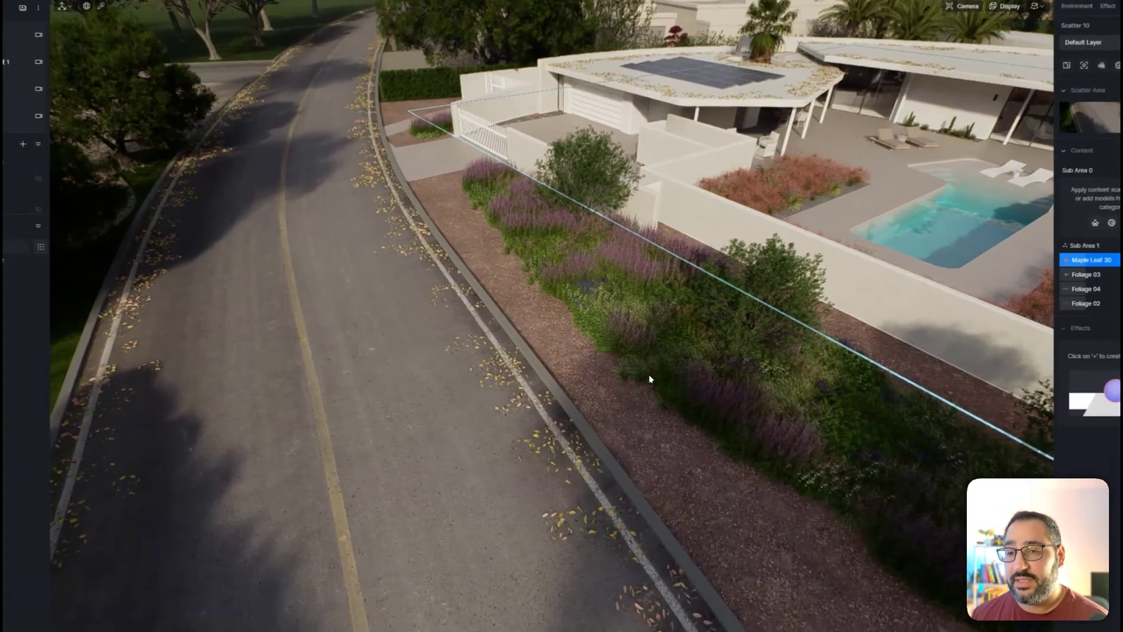
right_drag(649, 376, 731, 372)
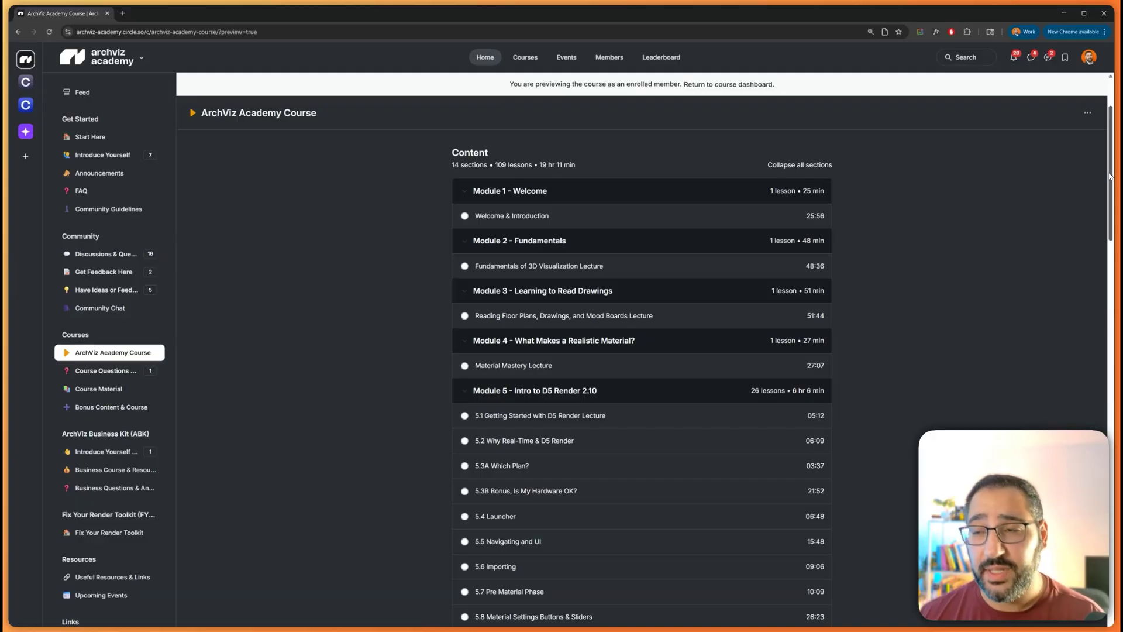
scroll(1103, 176, down, 1)
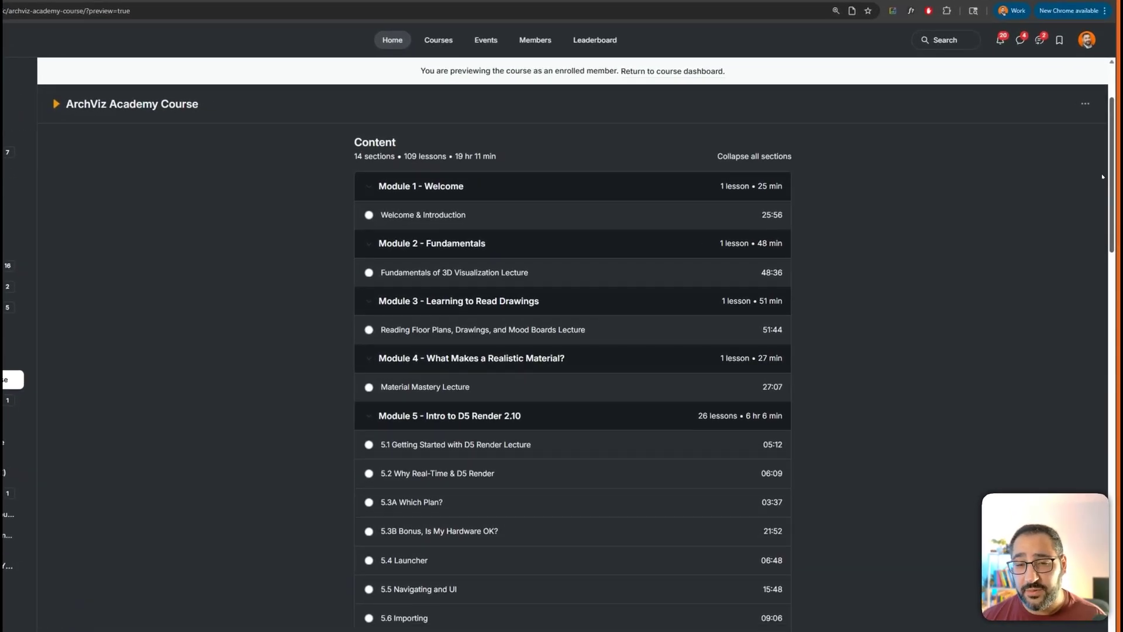
scroll(1102, 176, down, 3)
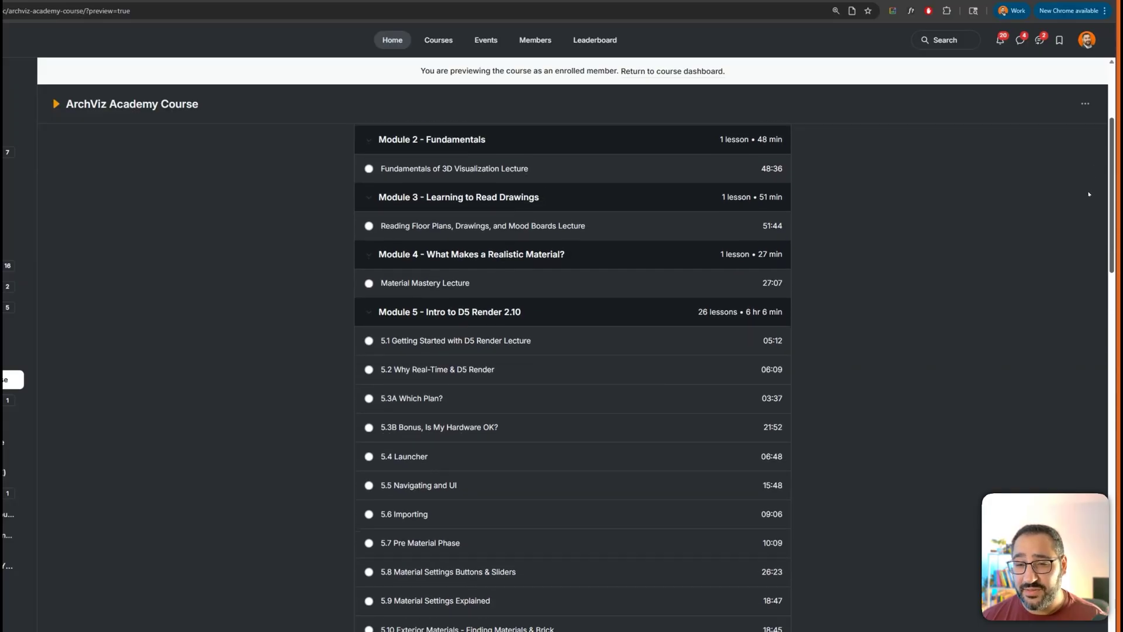
scroll(1088, 194, down, 5)
scroll(1071, 247, down, 3)
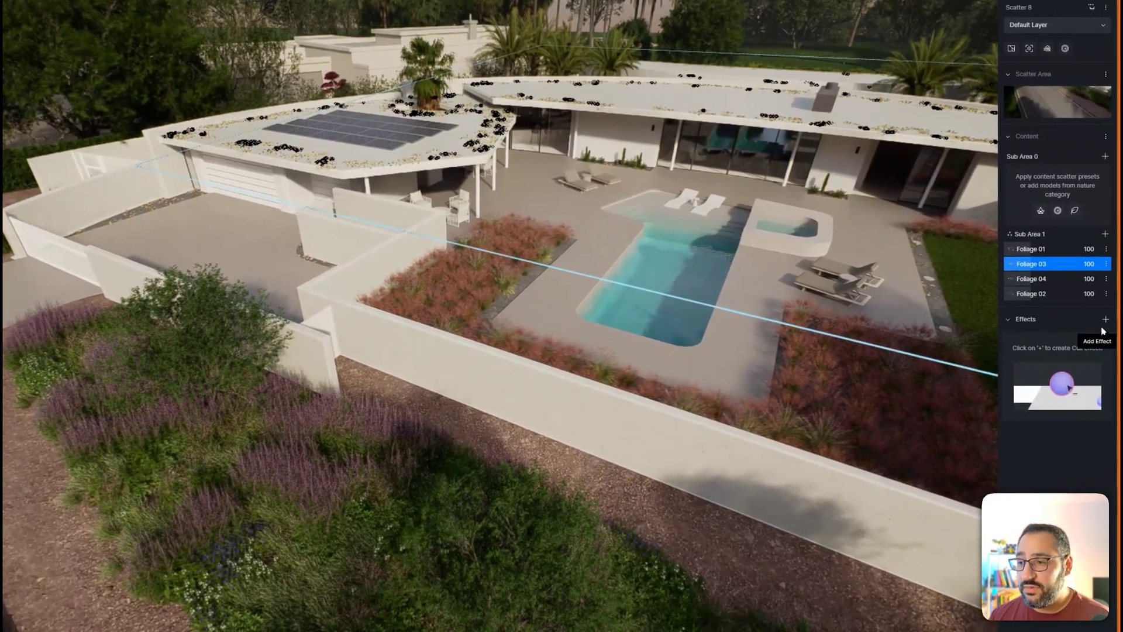
Add a Brush Cull effect to the roof scatter and brush over the roof surface around the palm tree opening.
click(1115, 323)
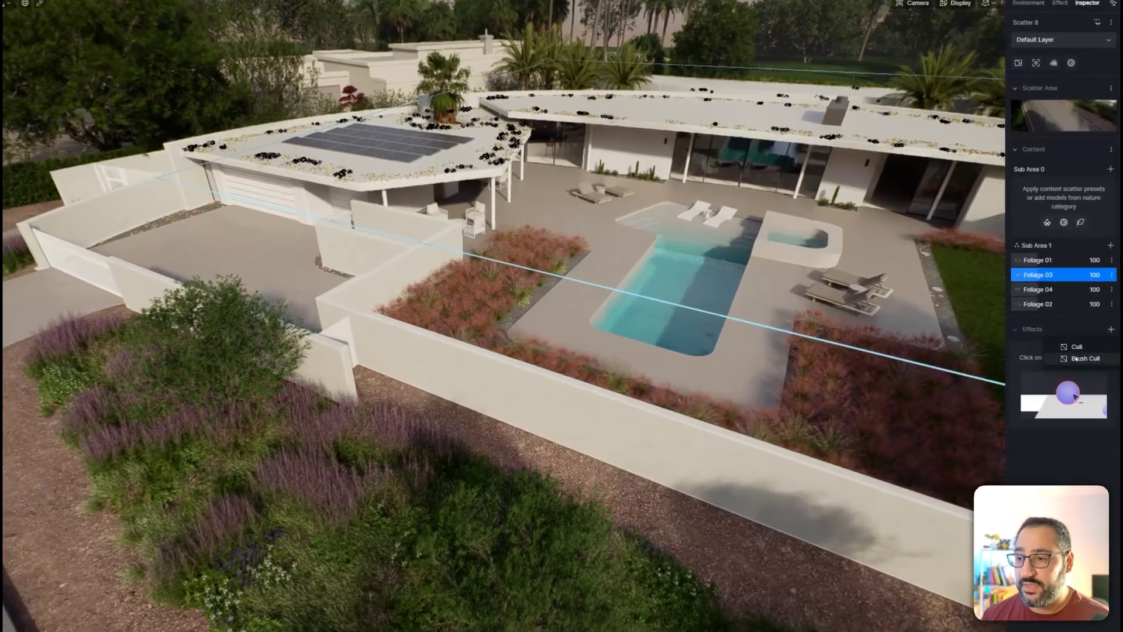
click(1079, 359)
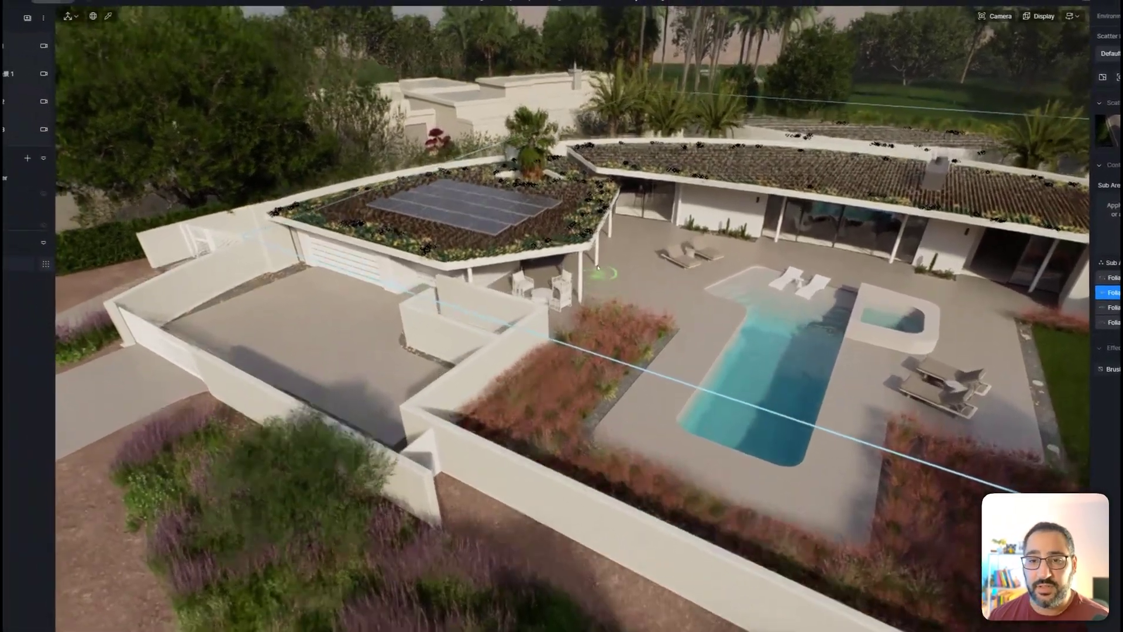
key(w)
right_drag(598, 268, 594, 345)
key(w)
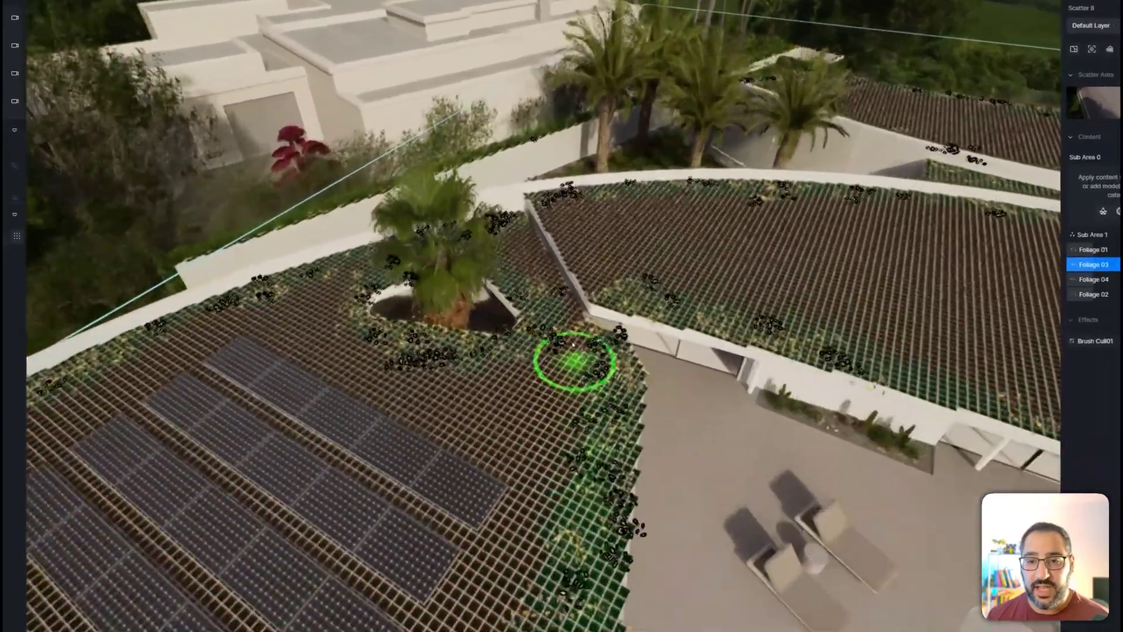
key(w)
mouse_move(530, 225)
mouse_down()
mouse_move(521, 342)
mouse_move(548, 291)
mouse_up()
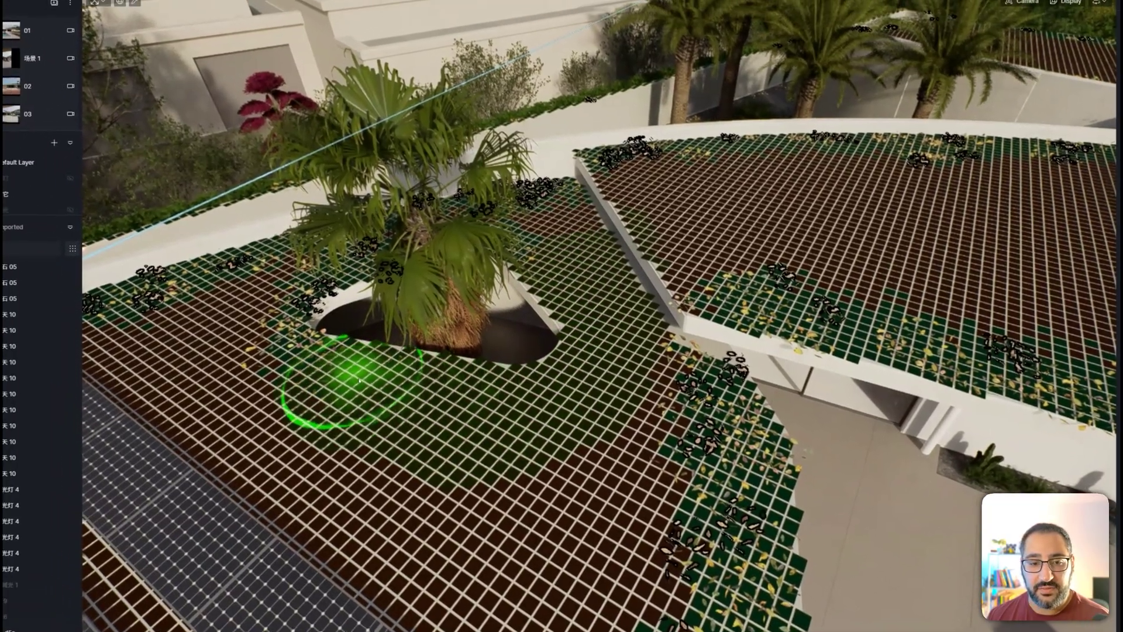
key(a)
right_drag(409, 380, 530, 388)
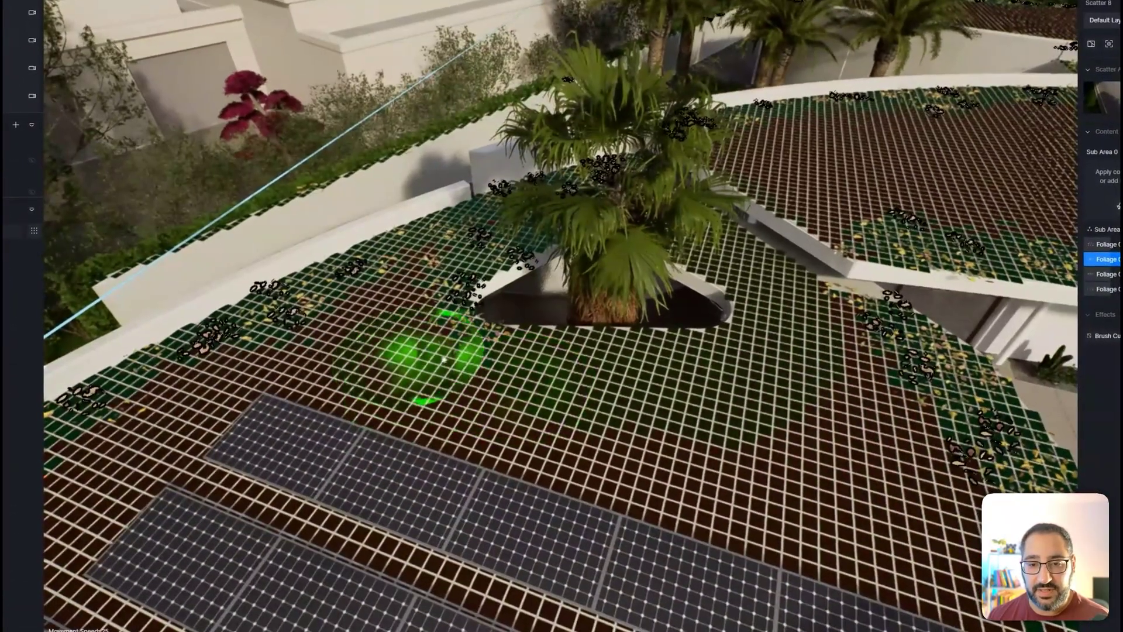
drag(444, 360, 498, 318)
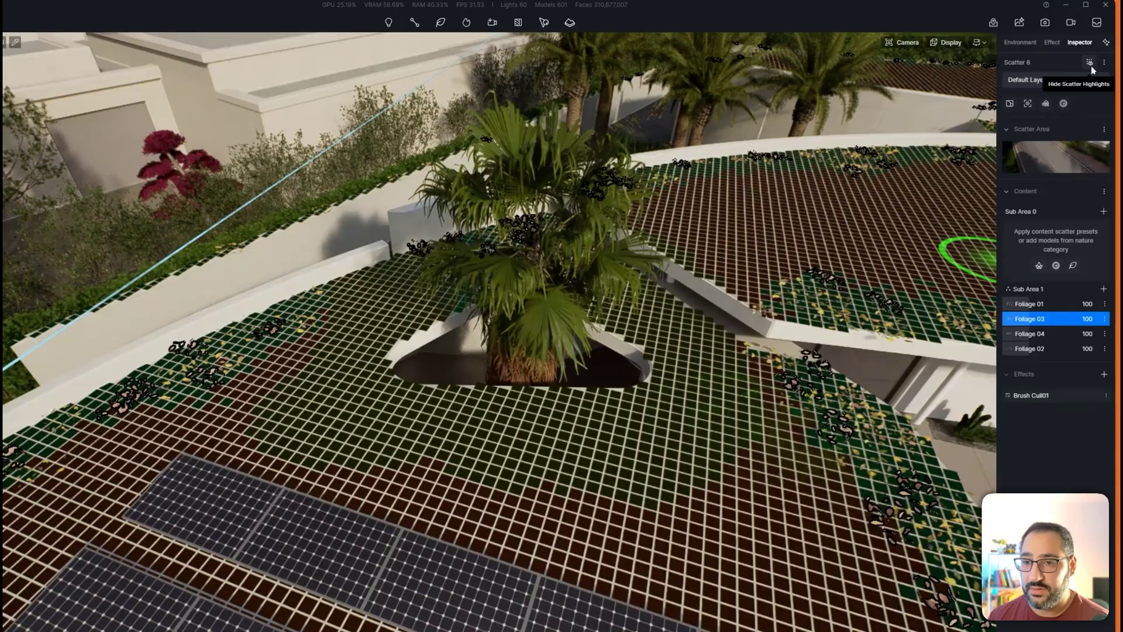
Hide the scatter highlights of the roof scatter.
click(1090, 63)
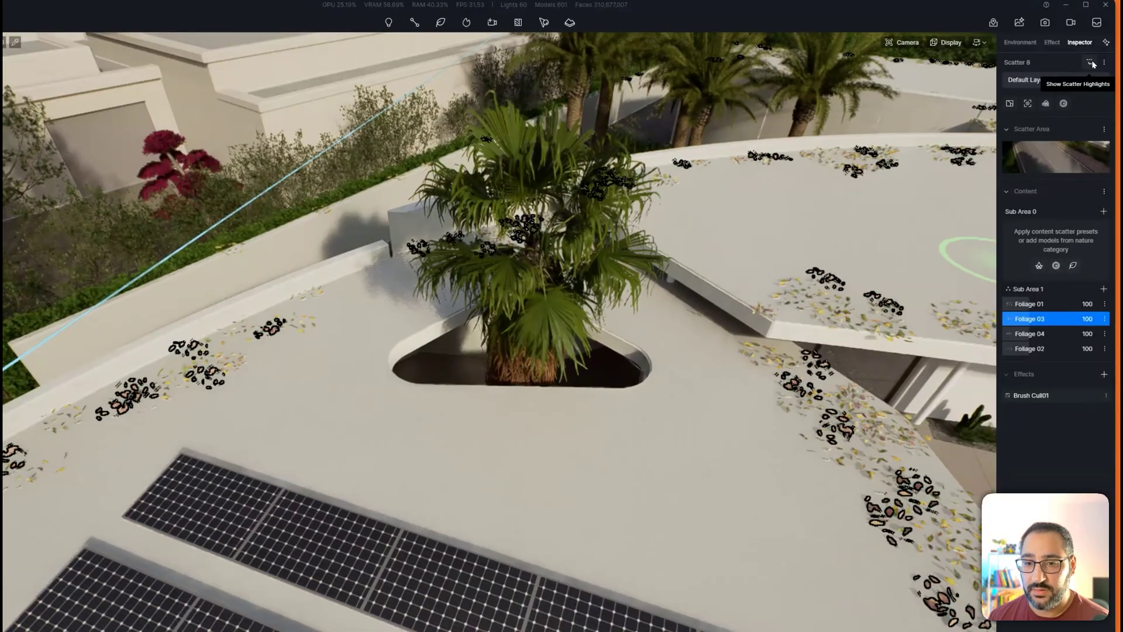
click(1092, 62)
click(1091, 62)
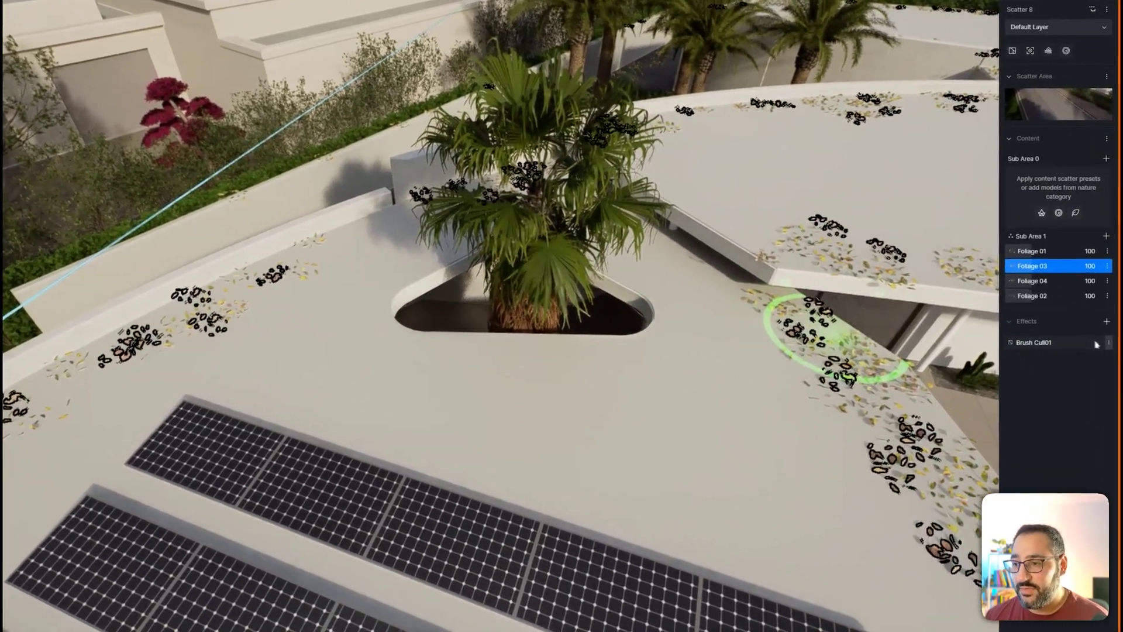
Examine the scattered leaves along the house's roof edges and the neighbouring road from wider camera views.
key(s)
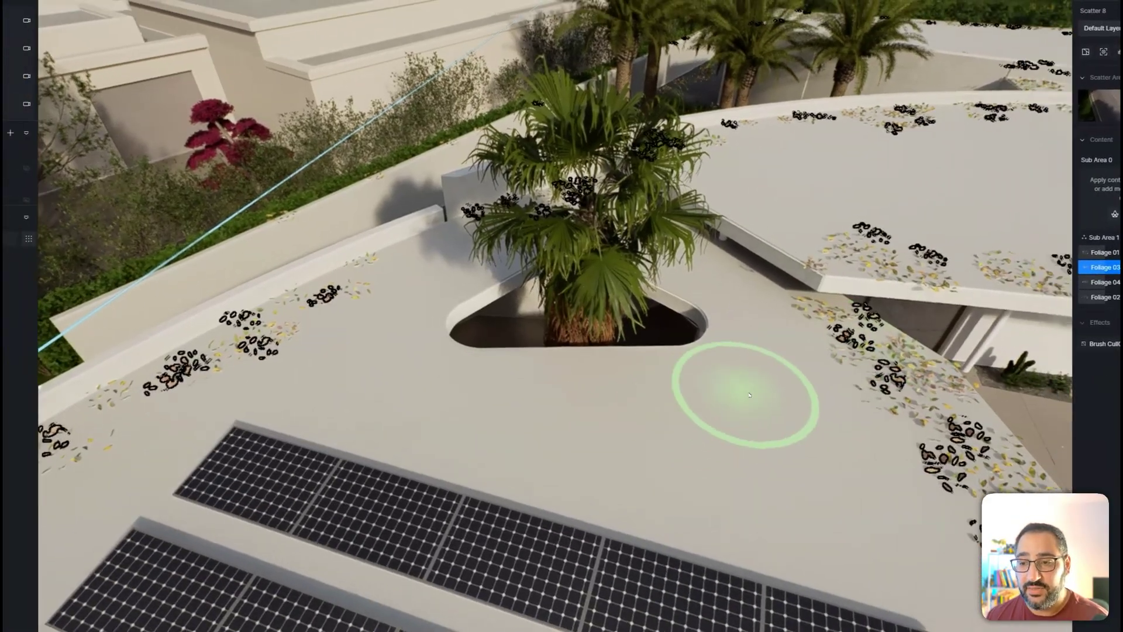
key(d)
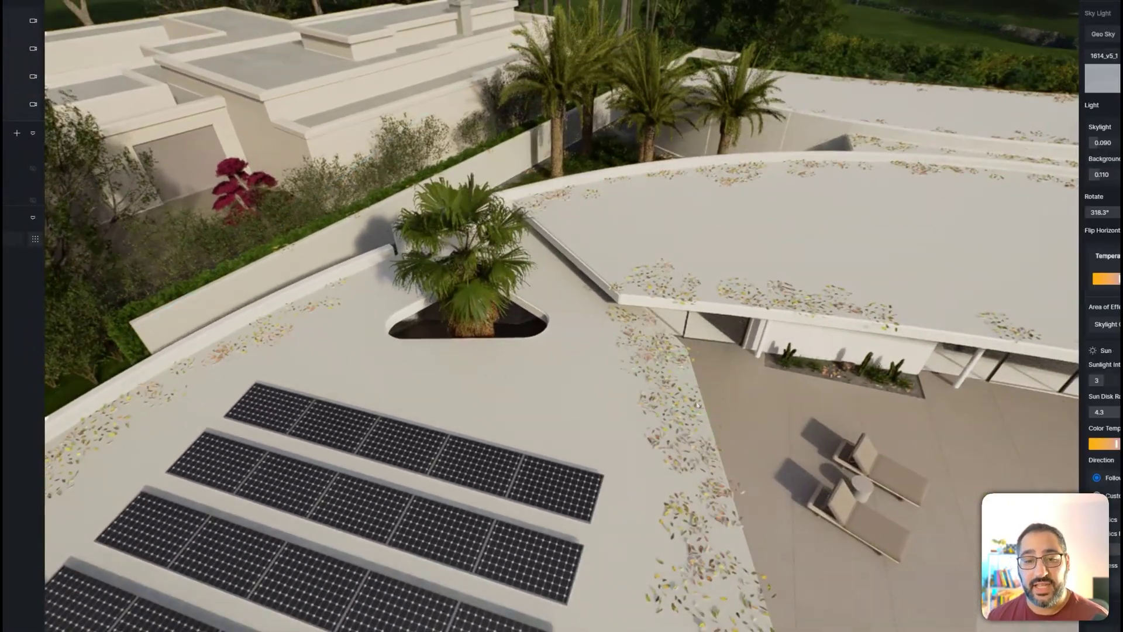
key(s)
key(d)
key(q)
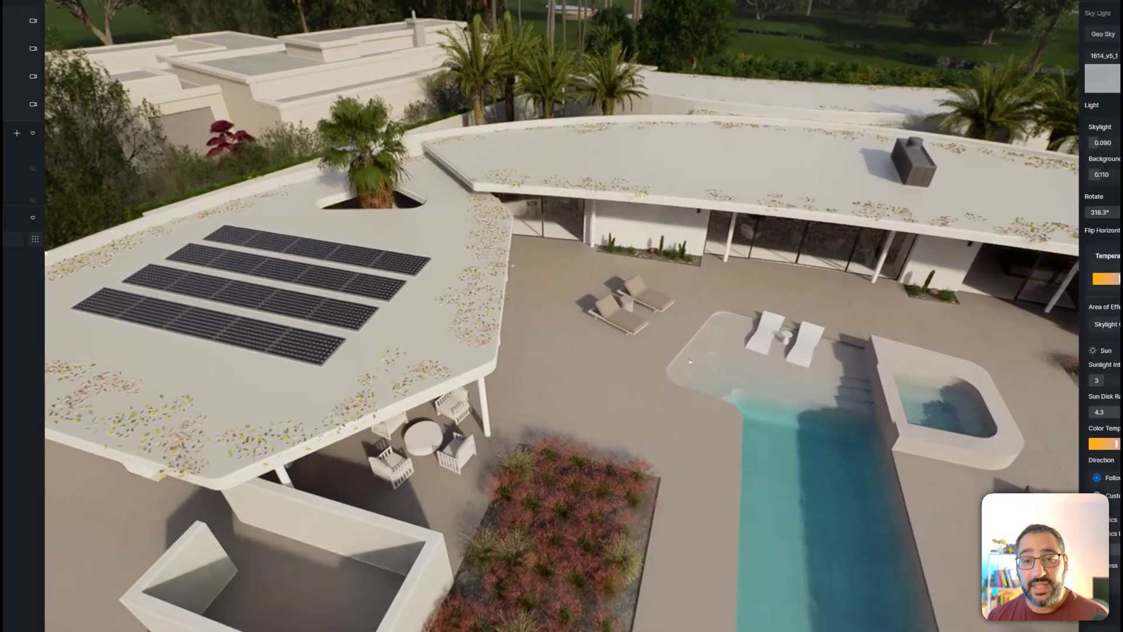
key(s)
key(d)
right_drag(690, 361, 299, 426)
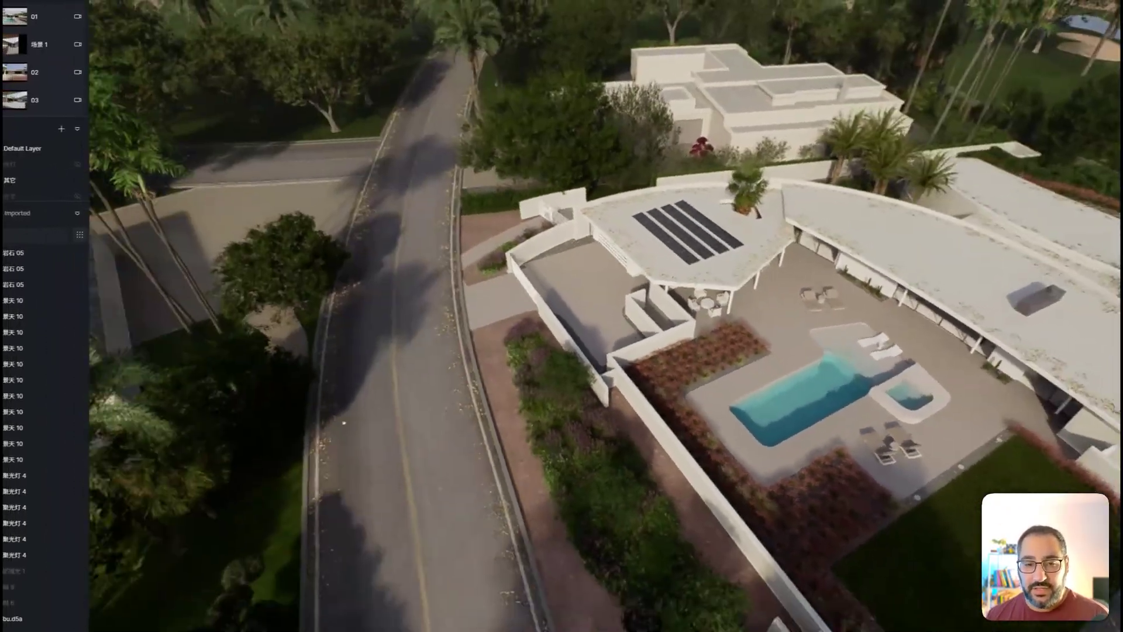
Check how the leaf scatters on the road and roof display from increasingly distant aerial views of the neighbourhood.
key(s)
key(a)
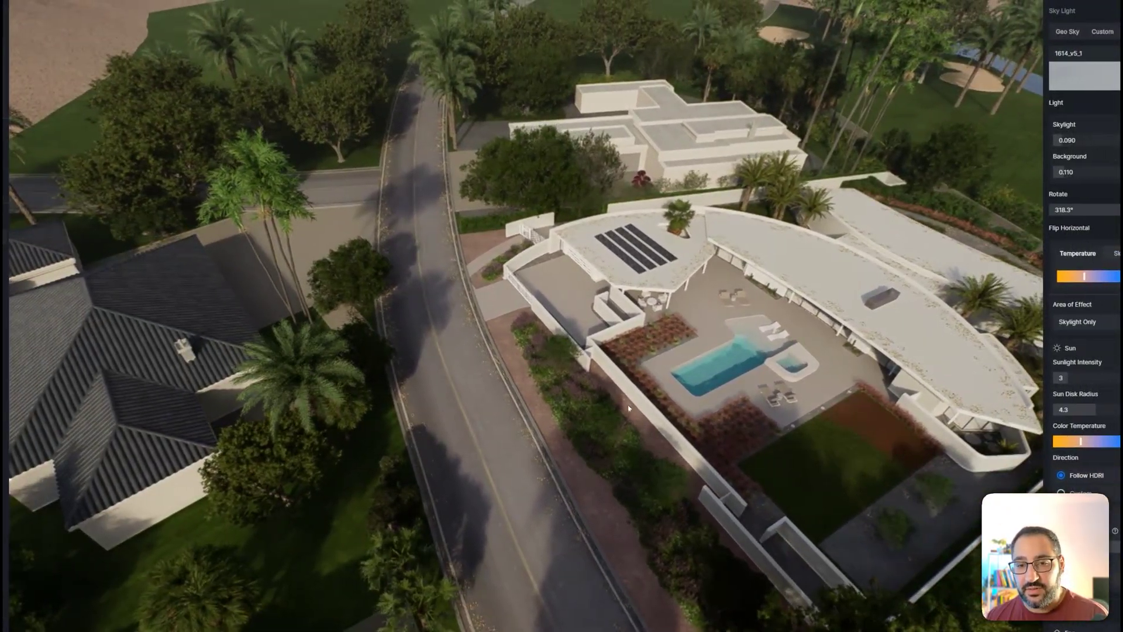
key(s)
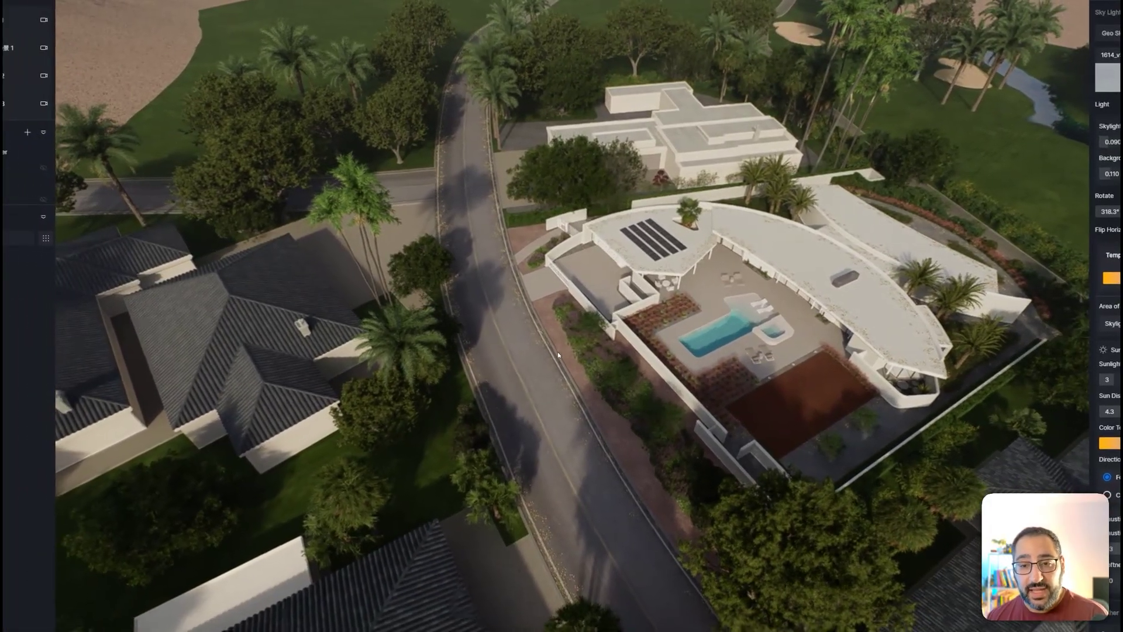
key(s)
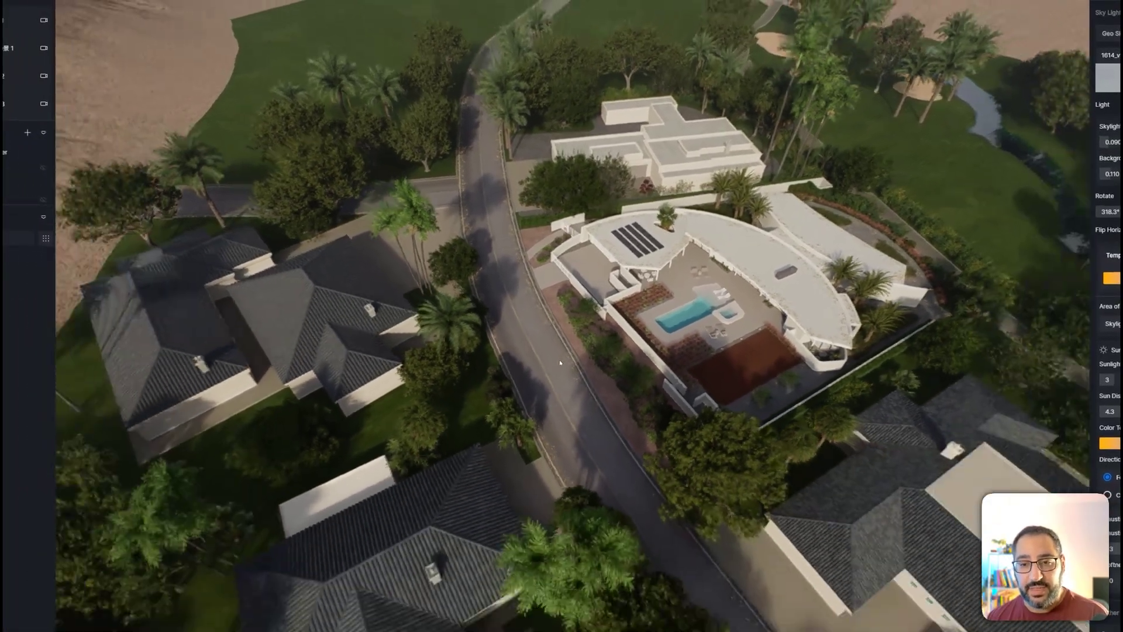
key(s)
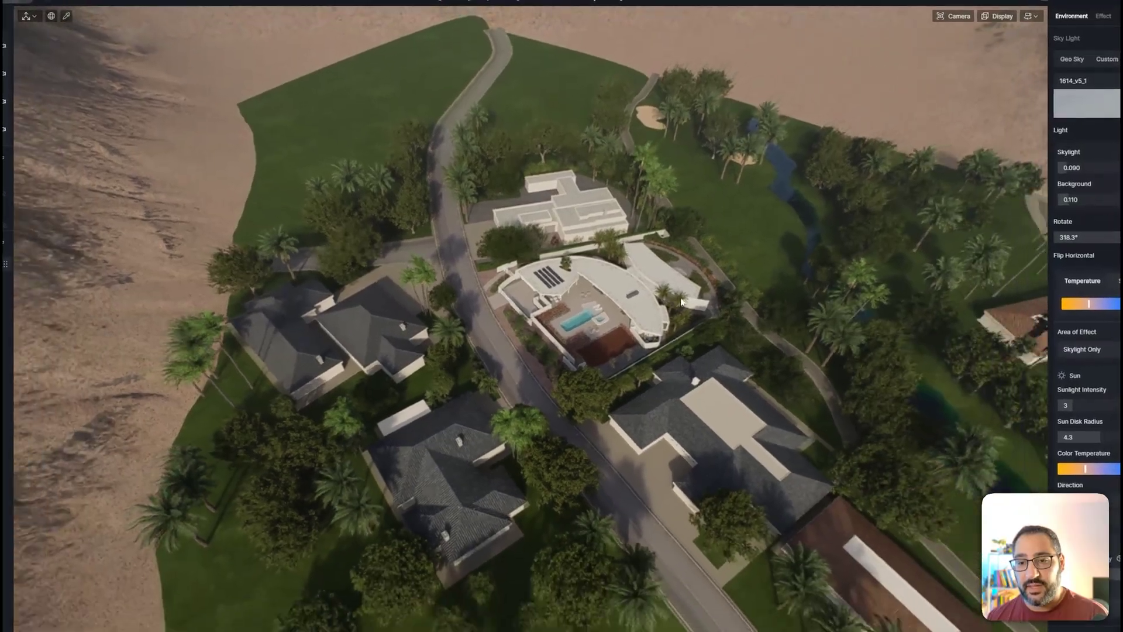
key(s)
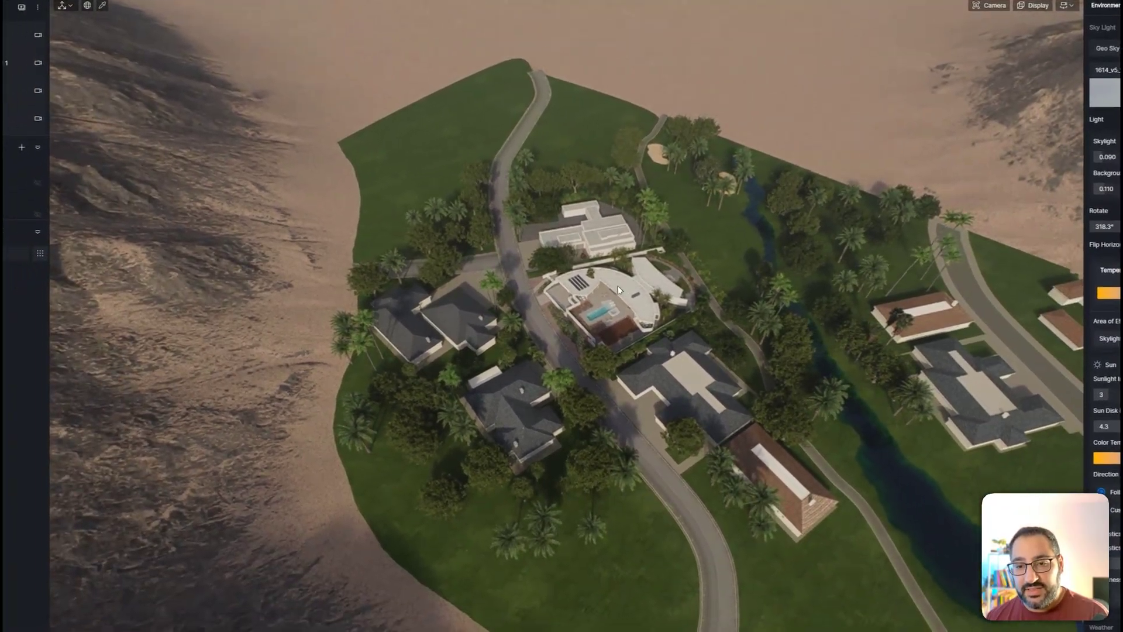
key(w)
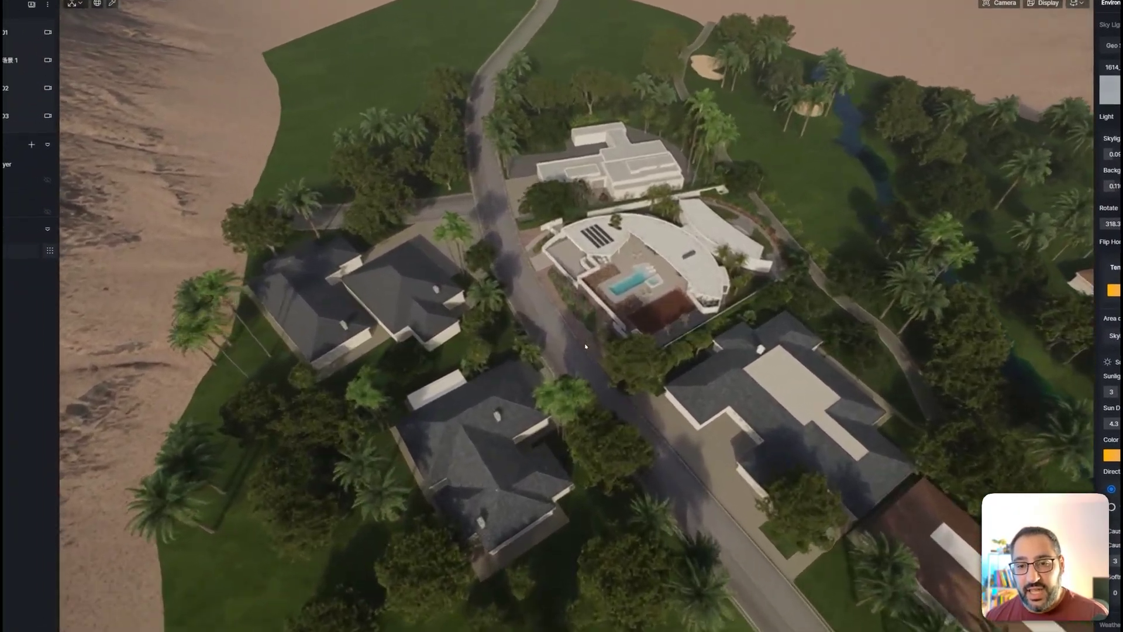
key(w)
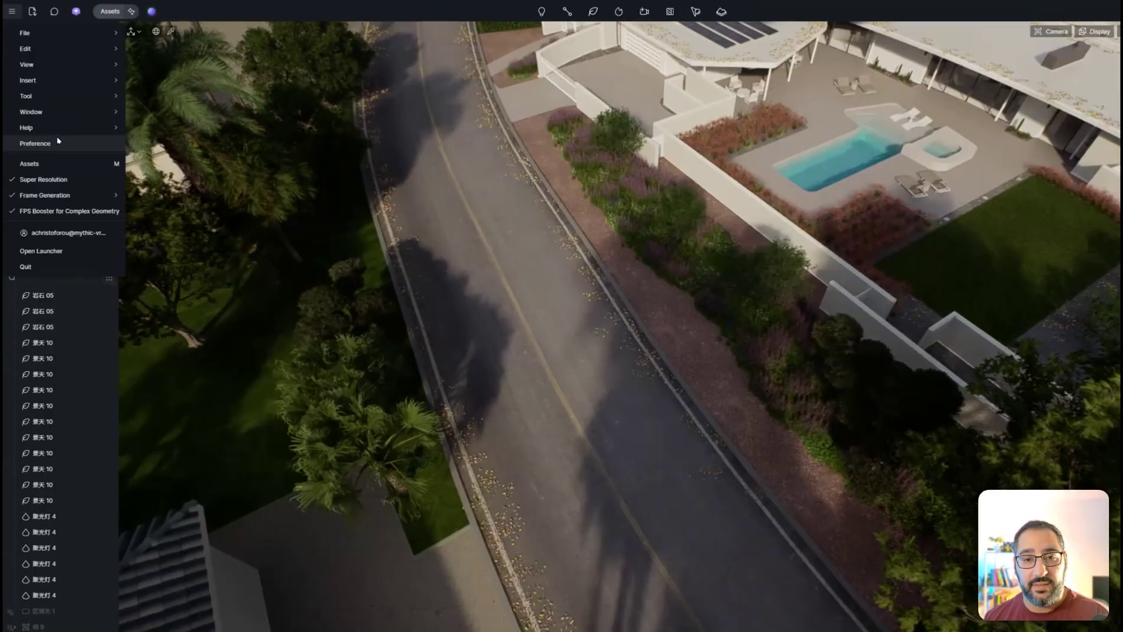
Review the preview and output cull distance settings in the rendering preferences and close the preferences.
click(38, 143)
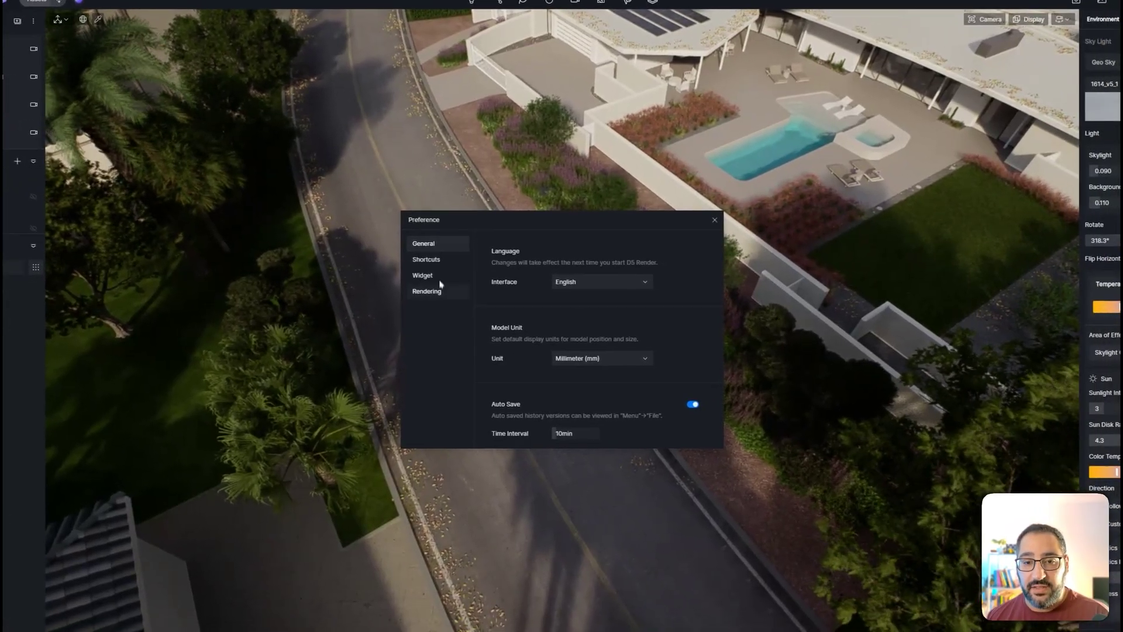
click(461, 299)
scroll(580, 326, down, 5)
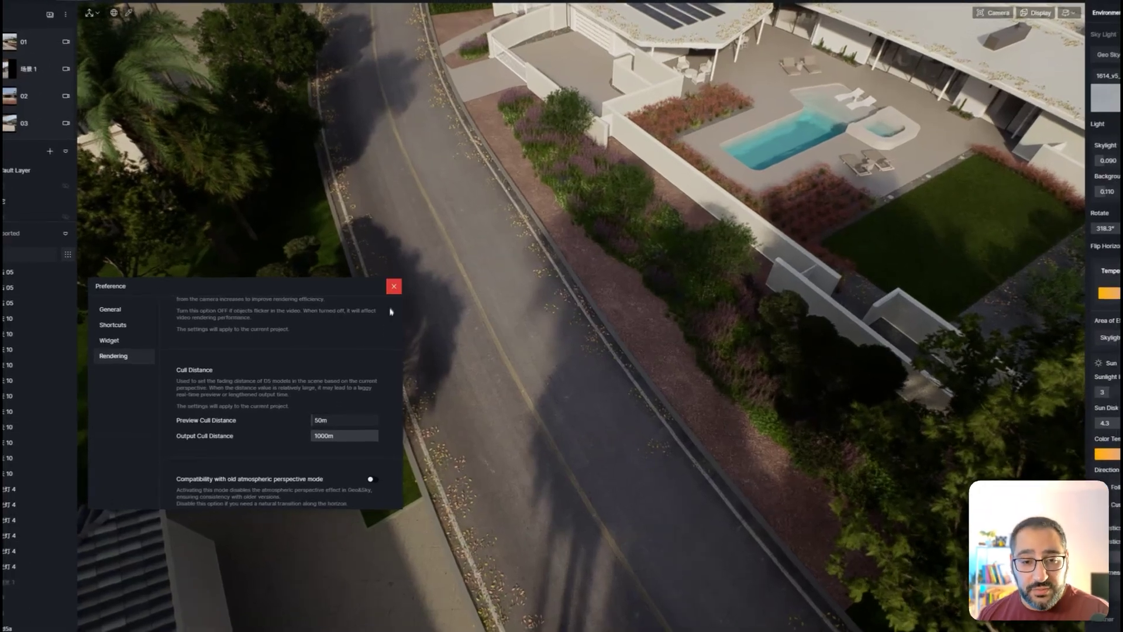
click(394, 288)
Compare the visibility of the road's fallen leaves between far aerial and close camera distances.
scroll(615, 354, down, 5)
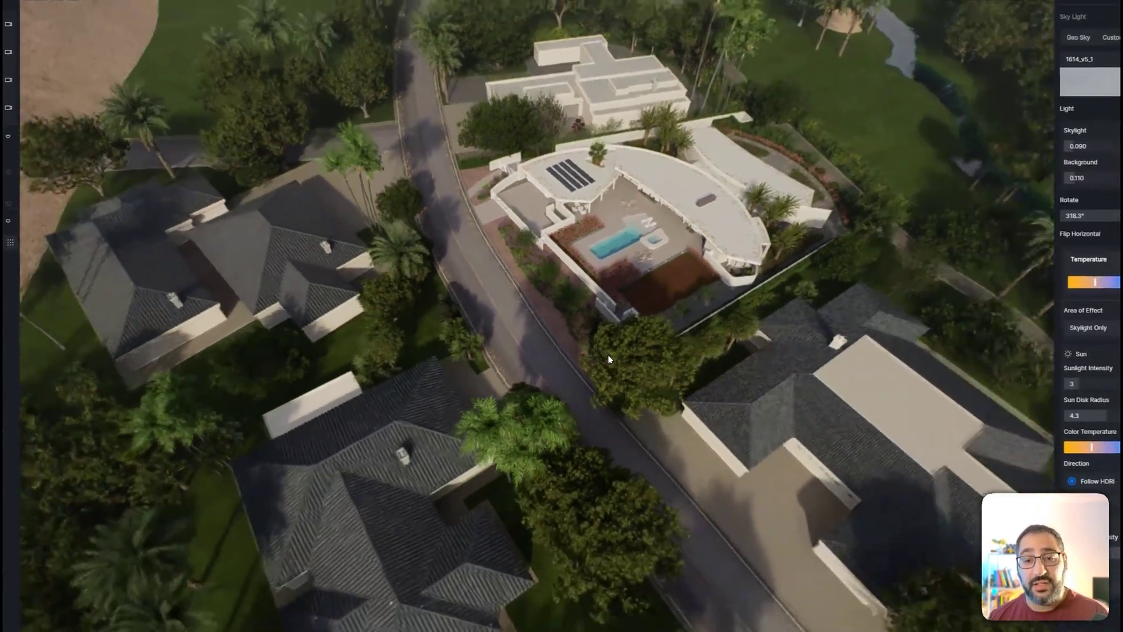
scroll(608, 355, down, 3)
scroll(605, 350, up, 2)
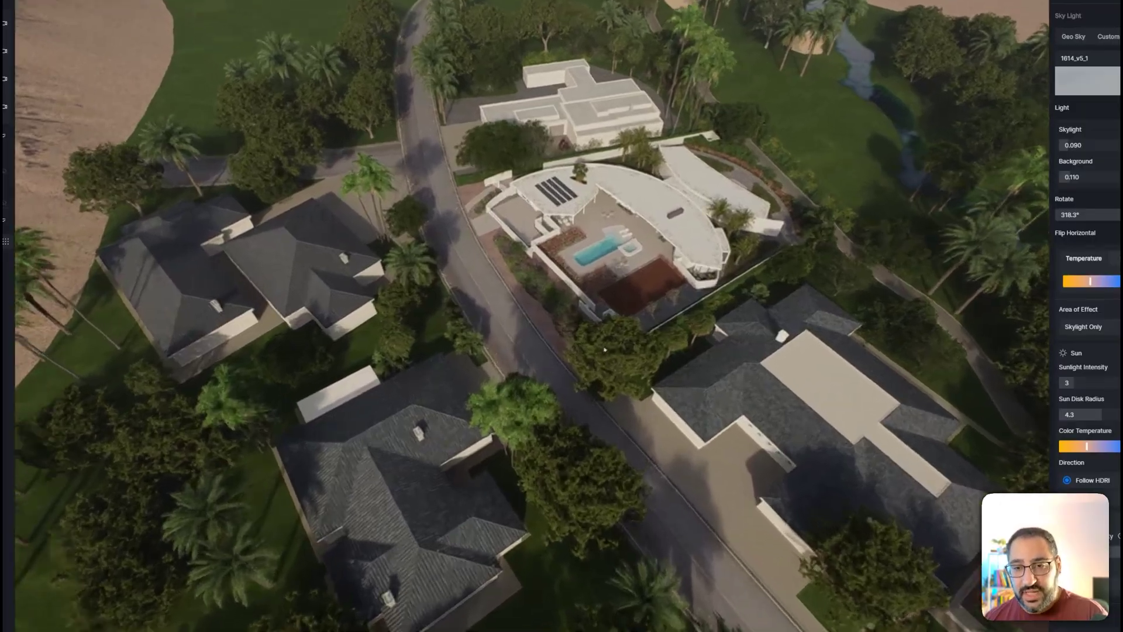
scroll(604, 349, up, 5)
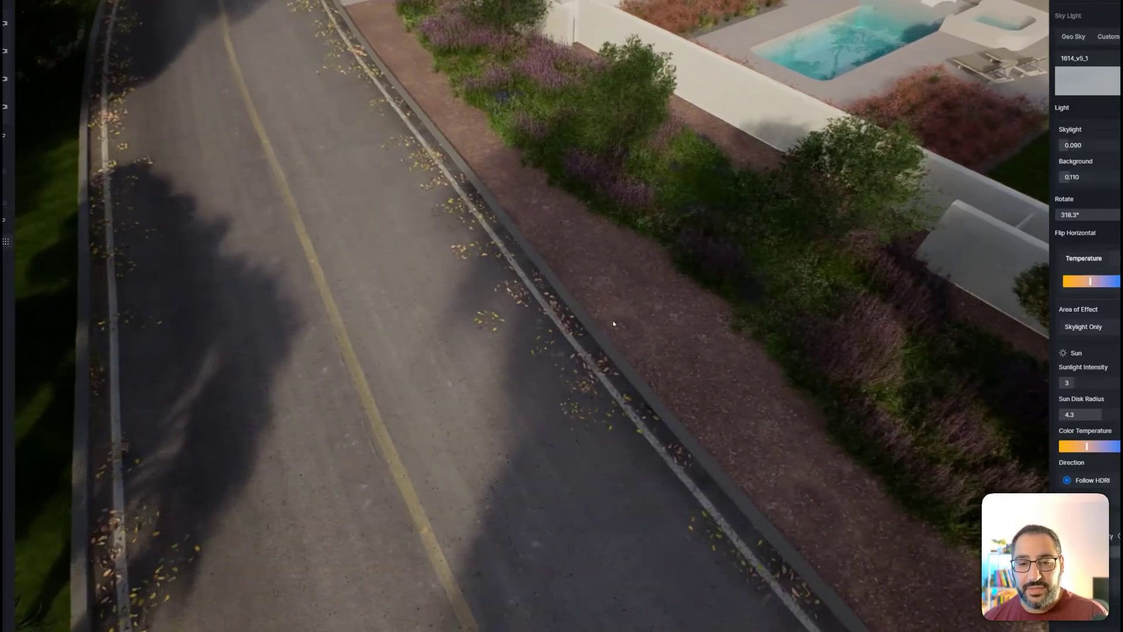
scroll(614, 324, down, 5)
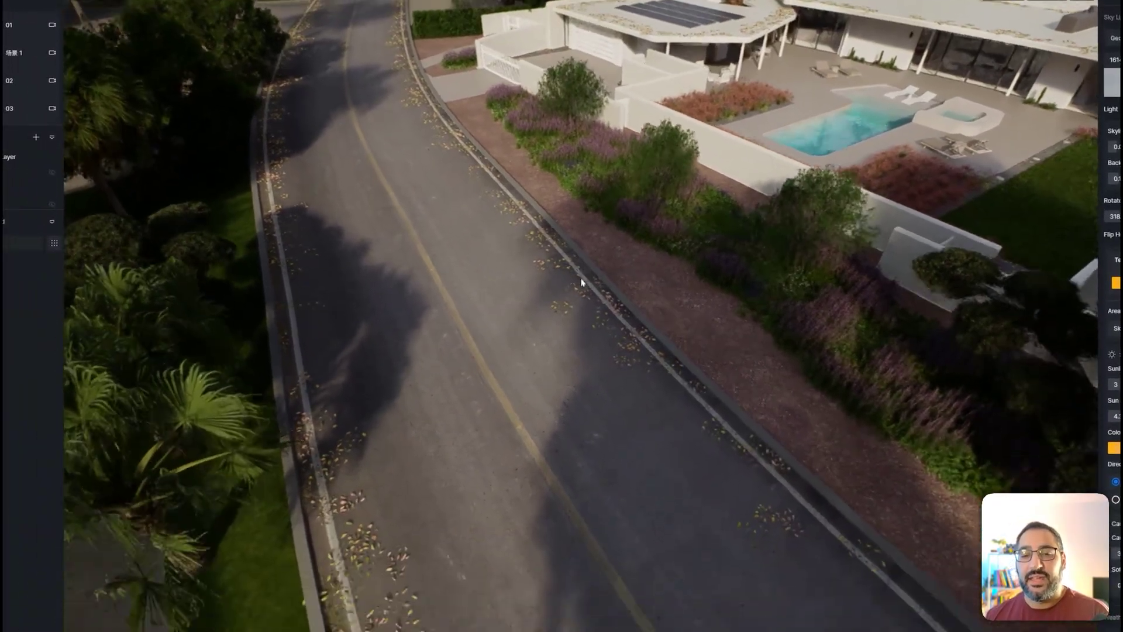
right_drag(592, 372, 525, 385)
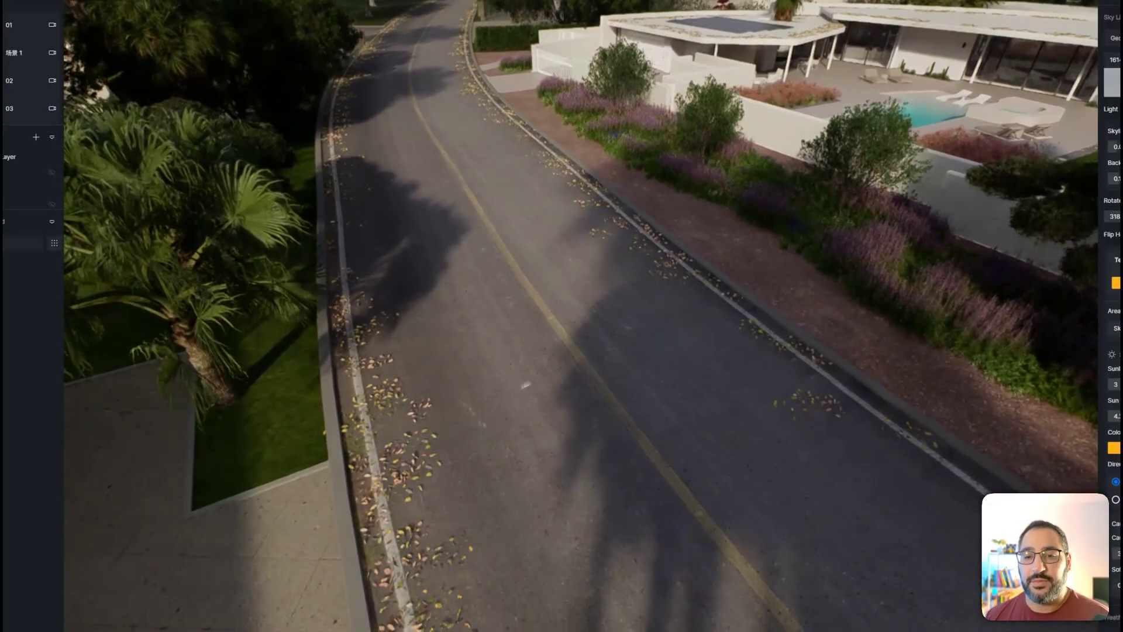
scroll(544, 330, up, 5)
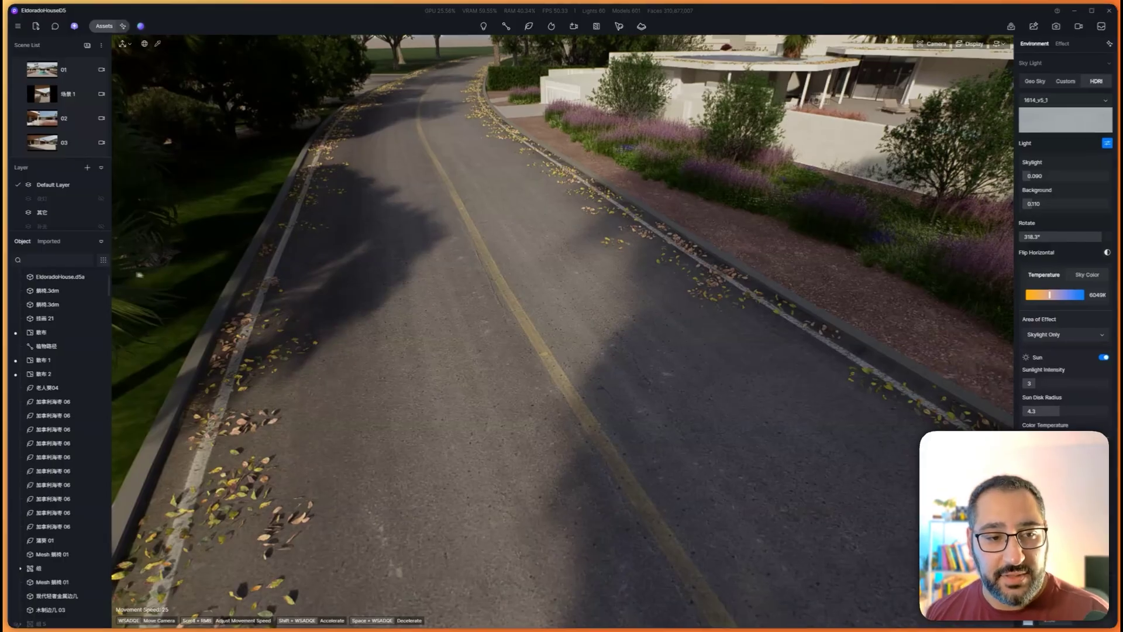
Filter the object list to scatters only and select Scatter 9 on the road.
click(103, 260)
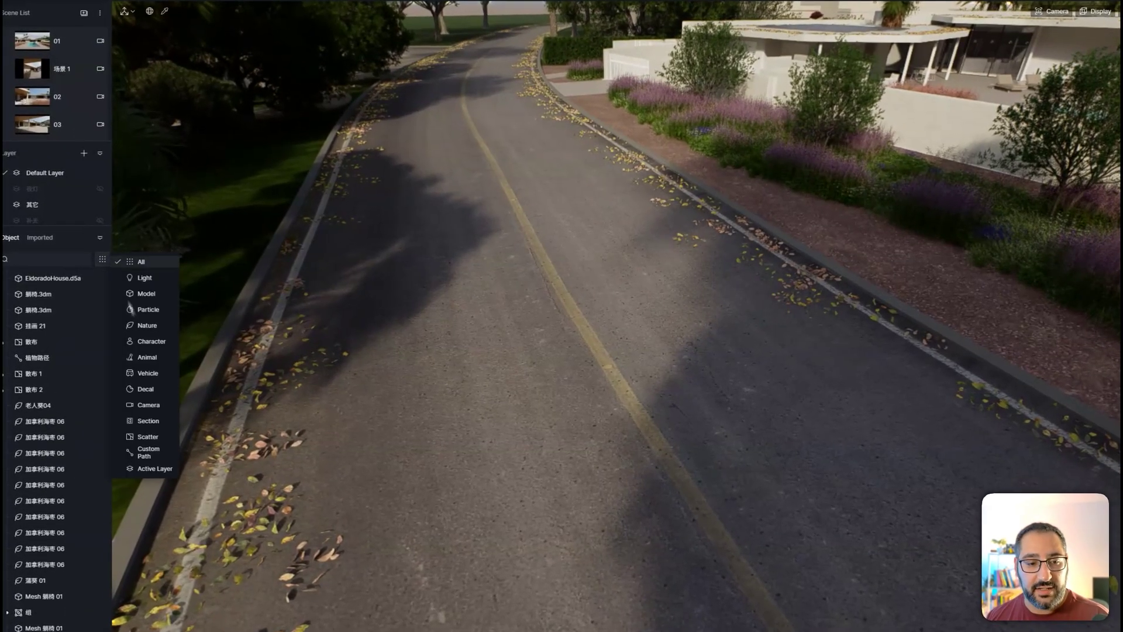
click(148, 437)
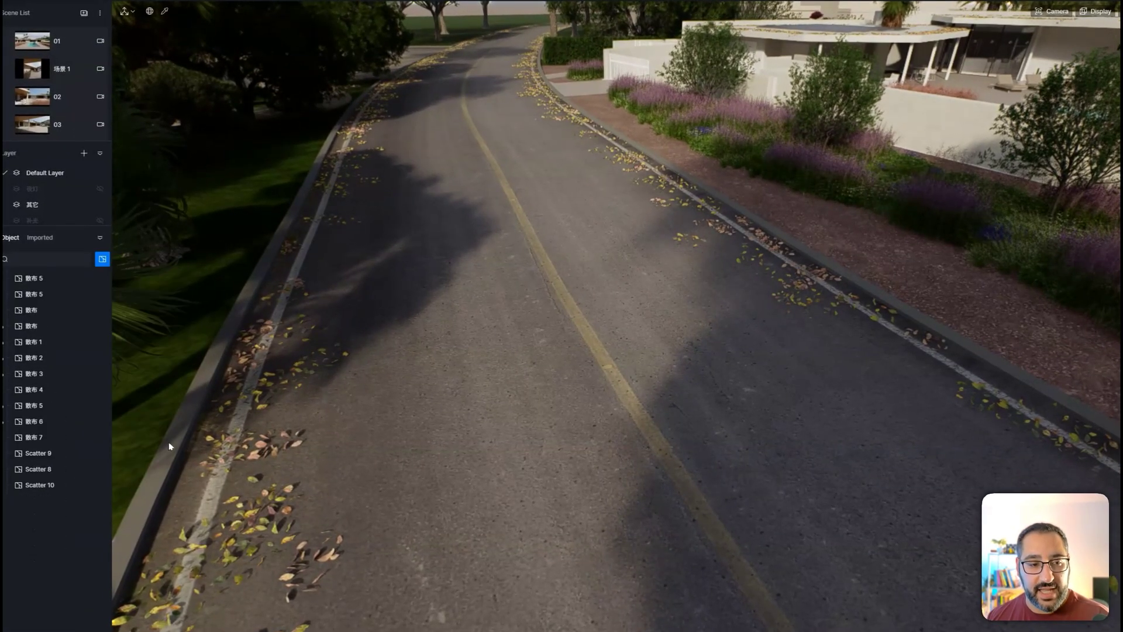
click(56, 450)
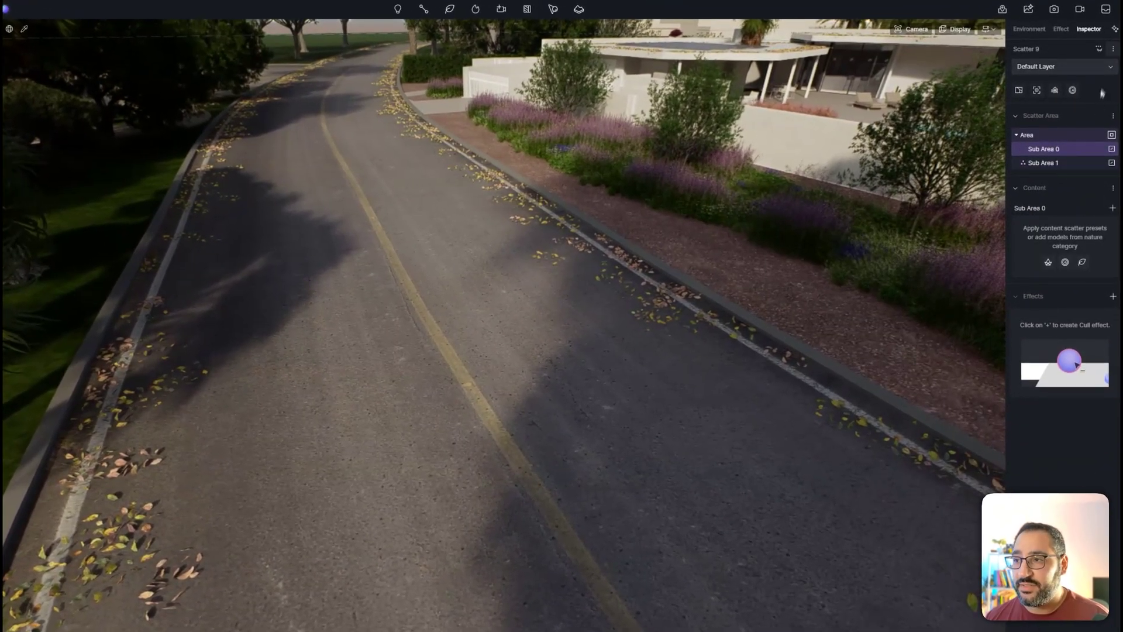
Show the road scatter's highlights and add the Peach blossom petals model to its Sub Area 0.
click(1099, 50)
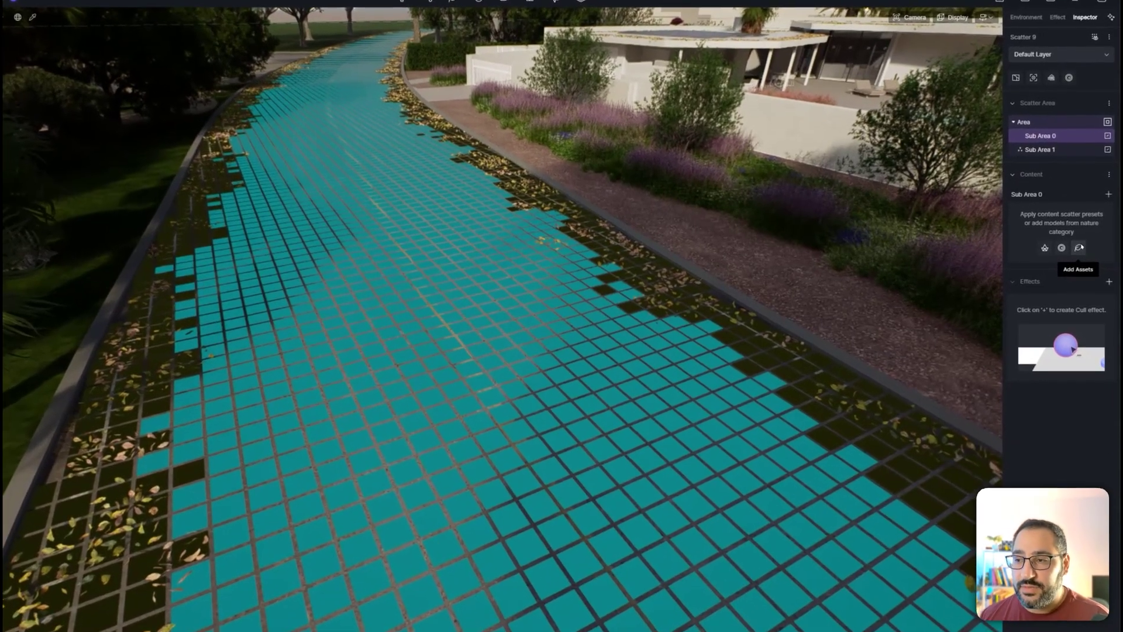
click(1078, 246)
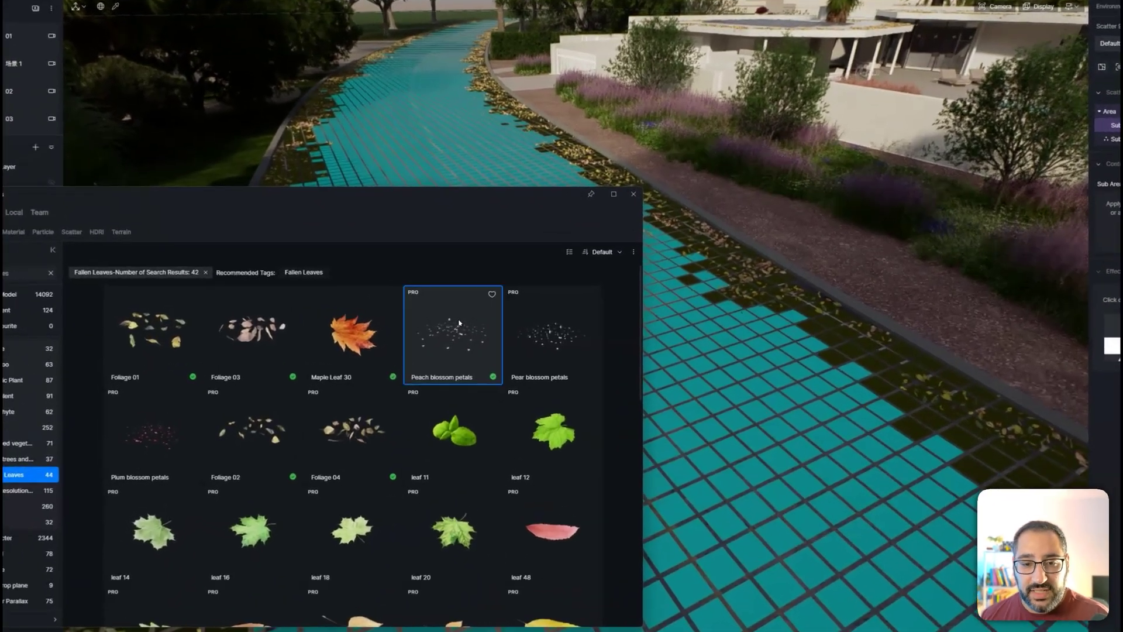
click(462, 332)
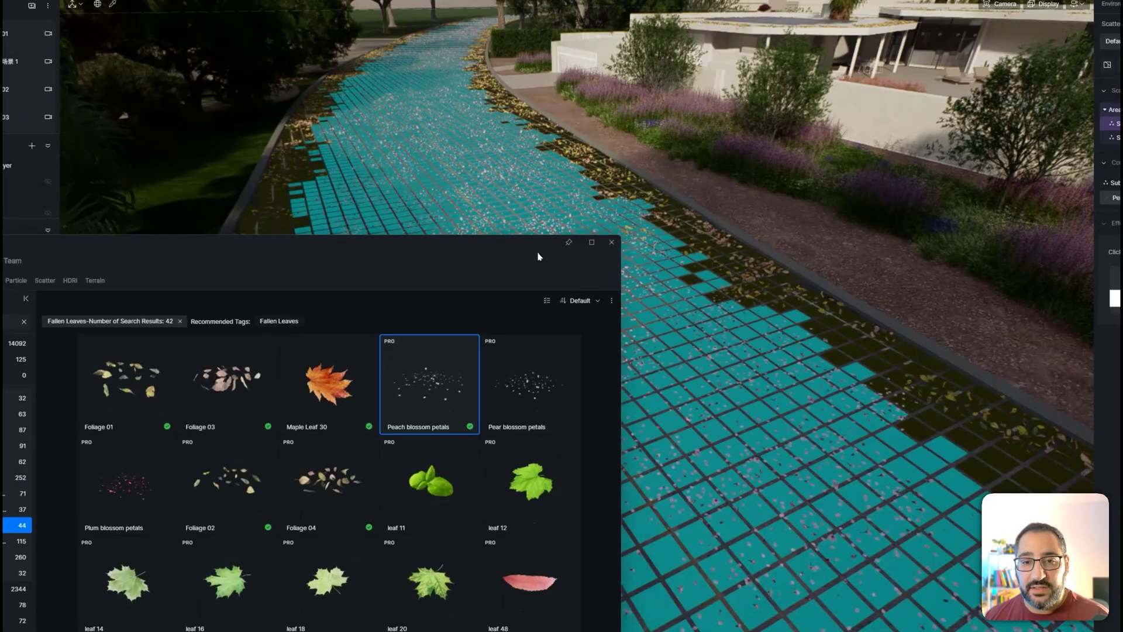
Set the Collision Volume of the Peach blossom petals in the road scatter to 802.72.
drag(510, 260, 538, 147)
click(1115, 198)
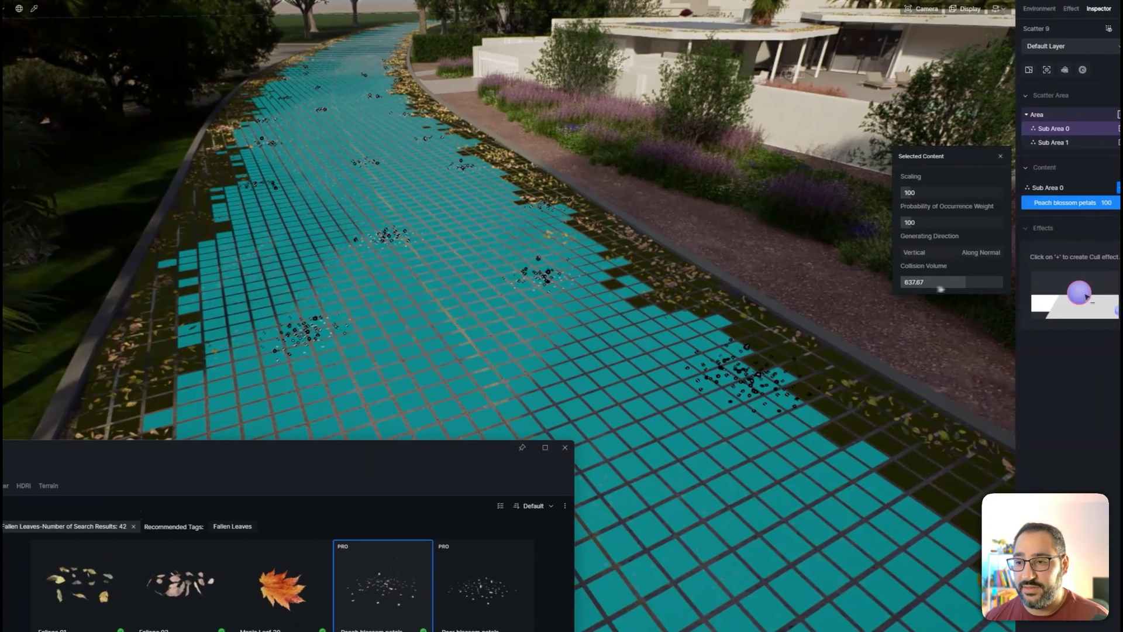
drag(1009, 256, 1054, 255)
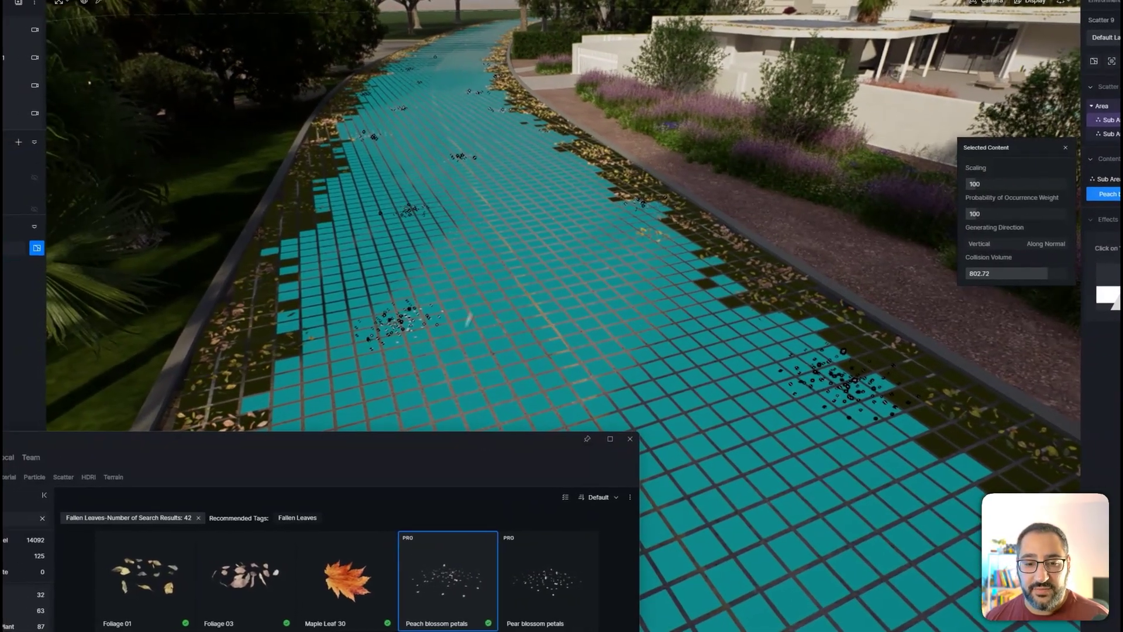
Search the online models for pebbles and add Potted gray pebbles 91 and two Hemp surface black pebbles models to Sub Area 0.
drag(469, 318, 485, 175)
scroll(304, 364, down, 1)
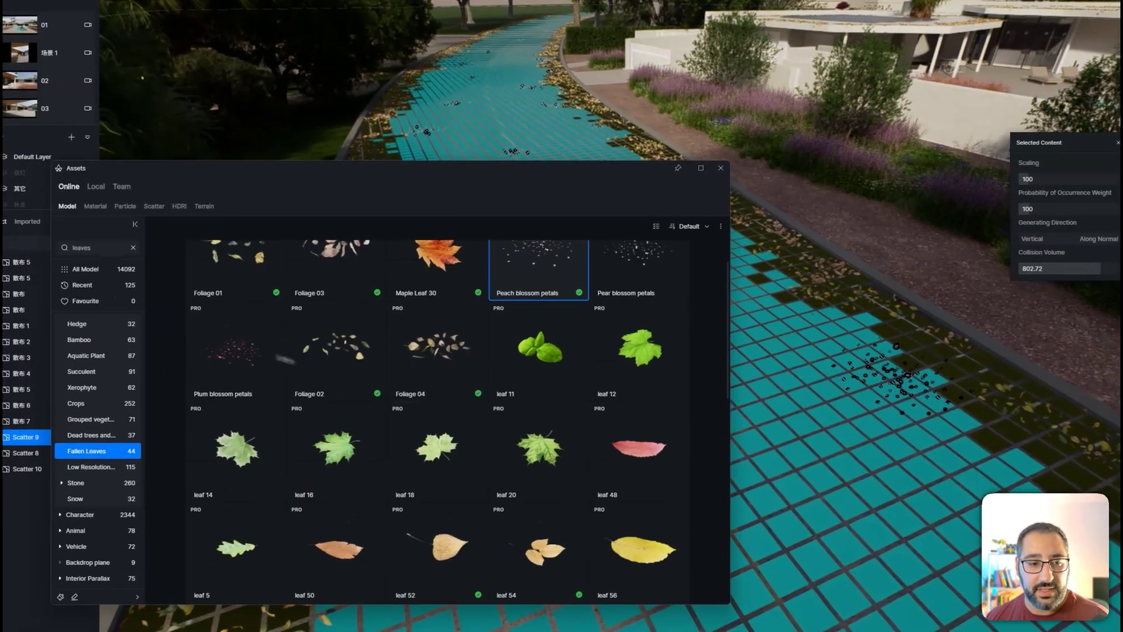
click(111, 248)
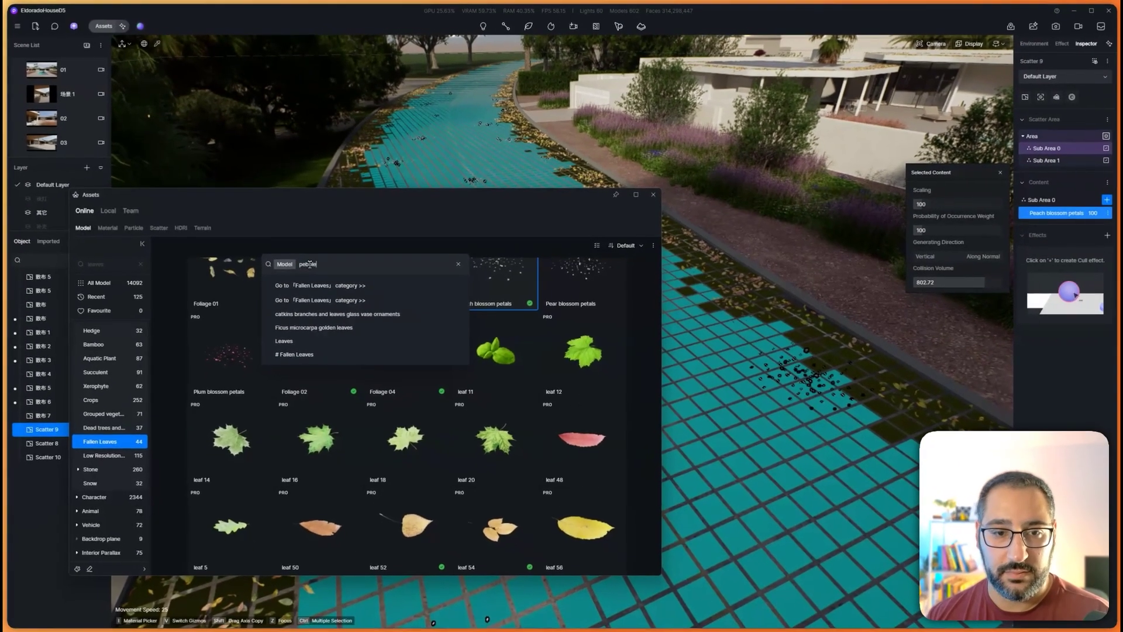
key(Return)
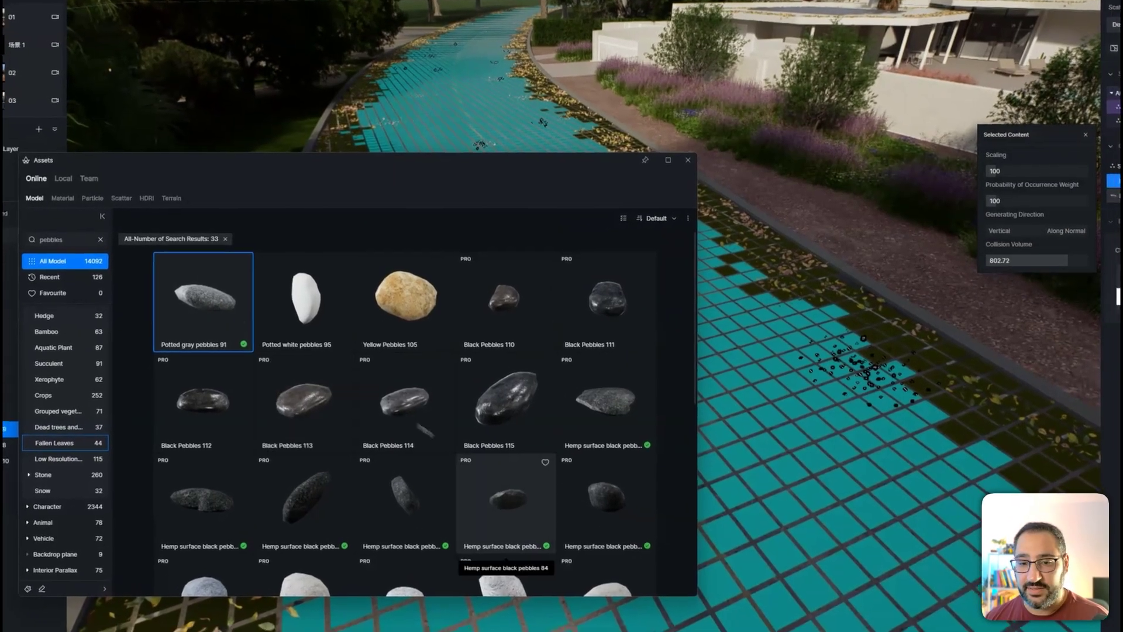
click(602, 419)
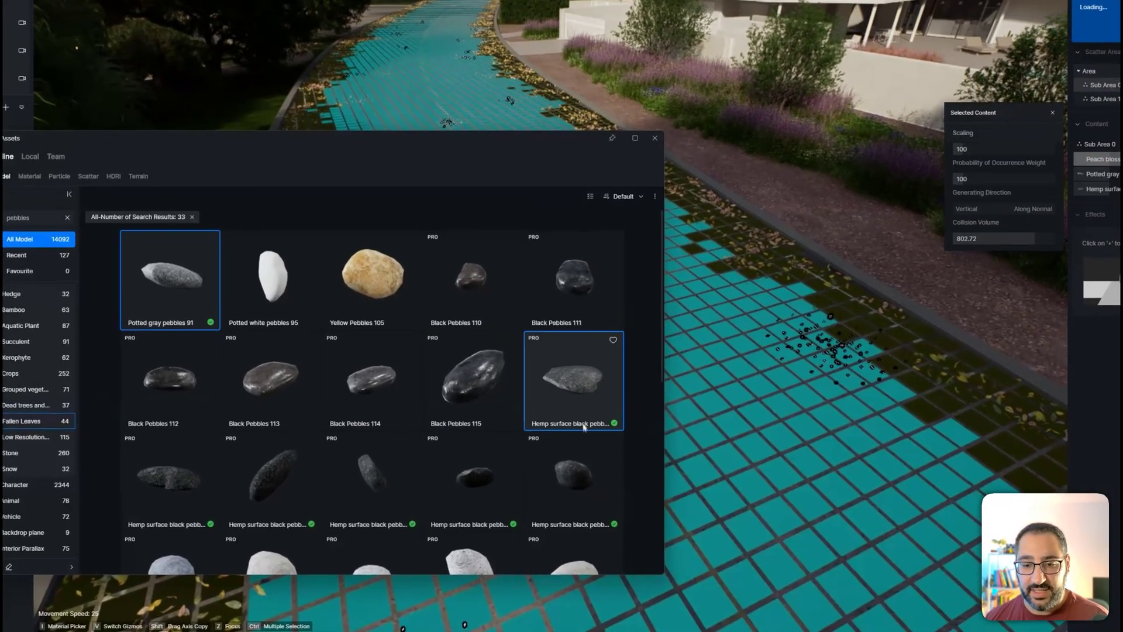
click(626, 519)
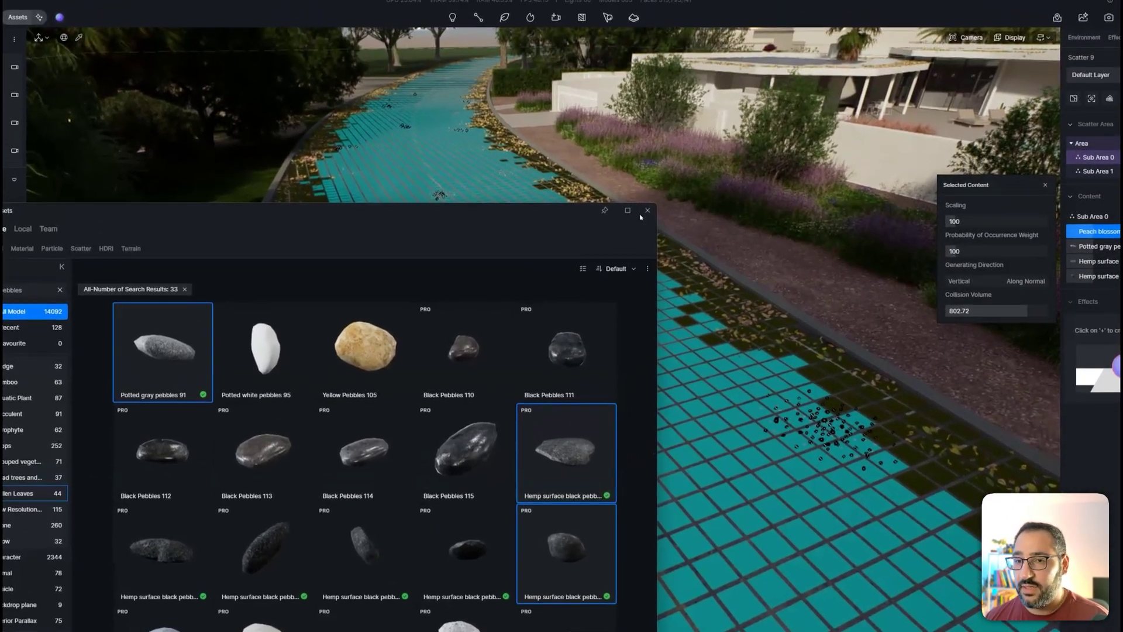
click(654, 137)
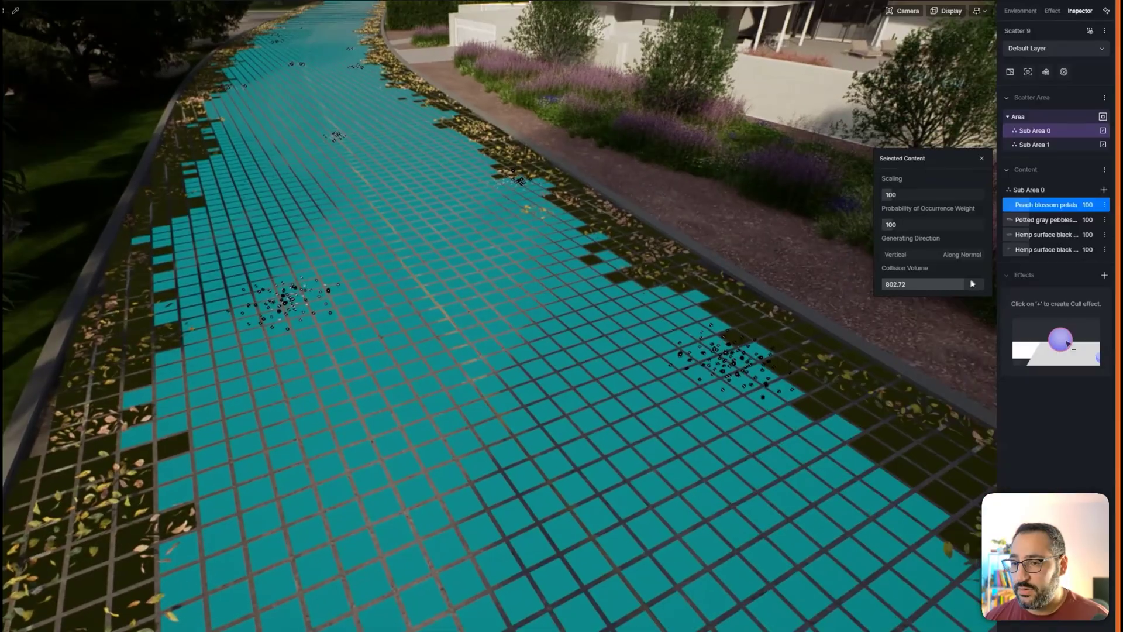
Set the Peach blossom petals' Collision Volume to 506.6, select the Potted gray pebbles and hide the road scatter's highlights.
drag(1031, 252, 1004, 251)
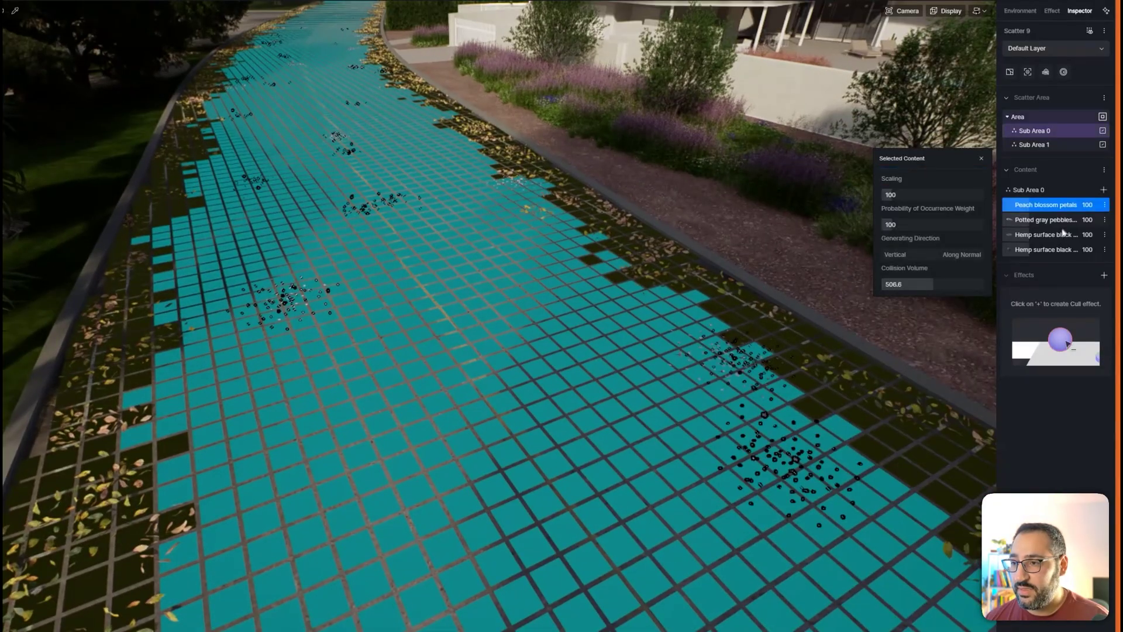
click(1097, 188)
click(1091, 67)
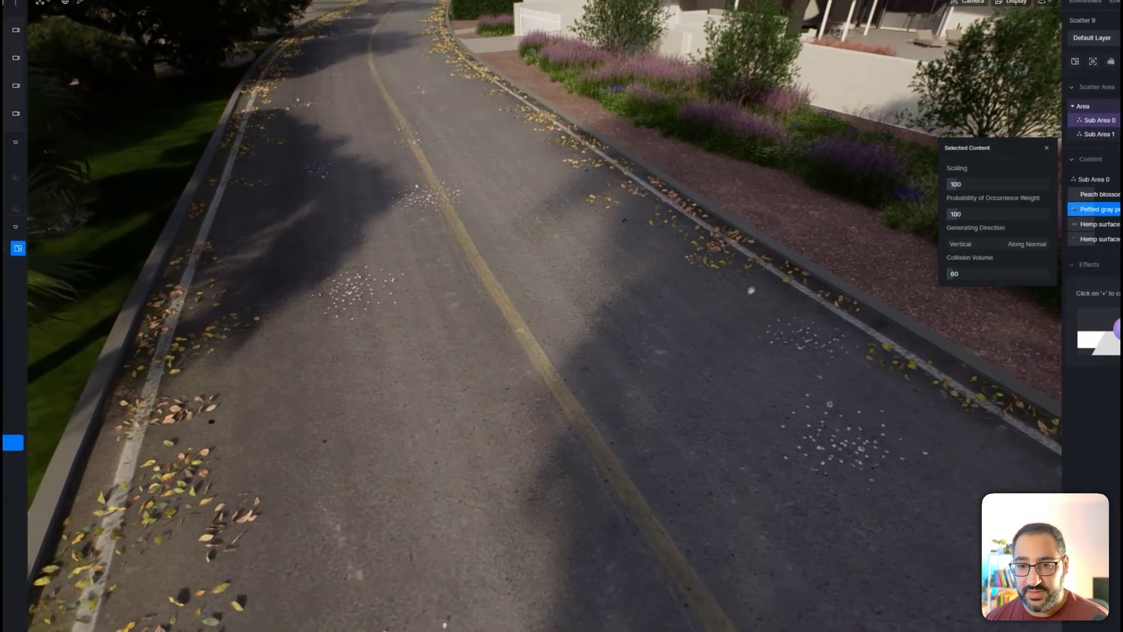
Reduce the occurrence probability of the Peach blossom petals and examine the petal and pebble mix on the road up close.
scroll(625, 193, up, 3)
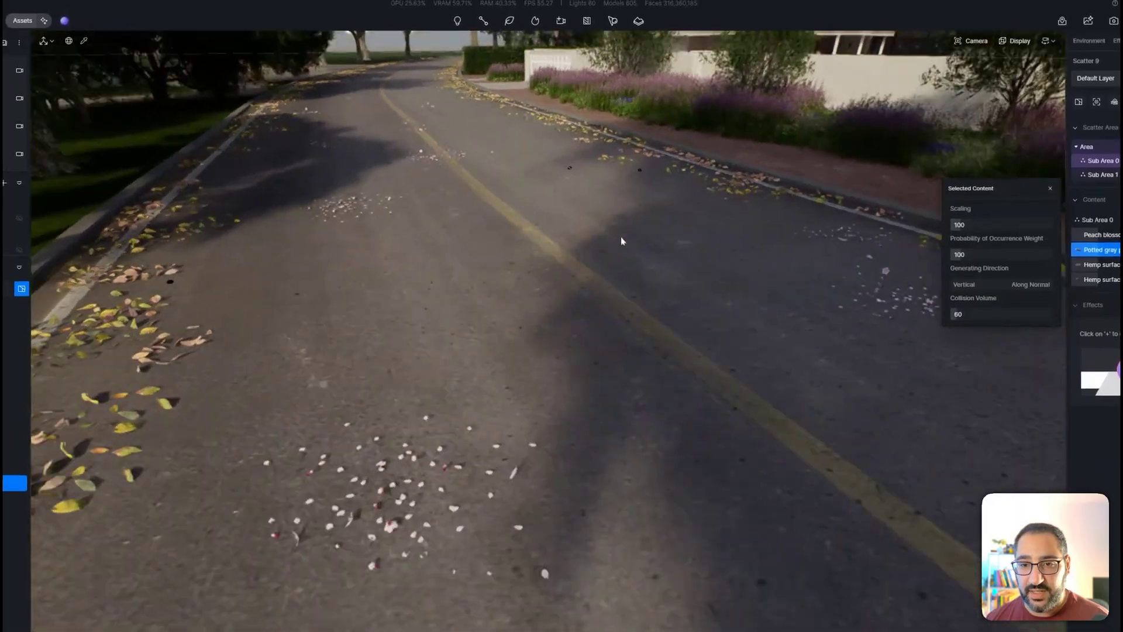
right_drag(627, 195, 533, 375)
key(e)
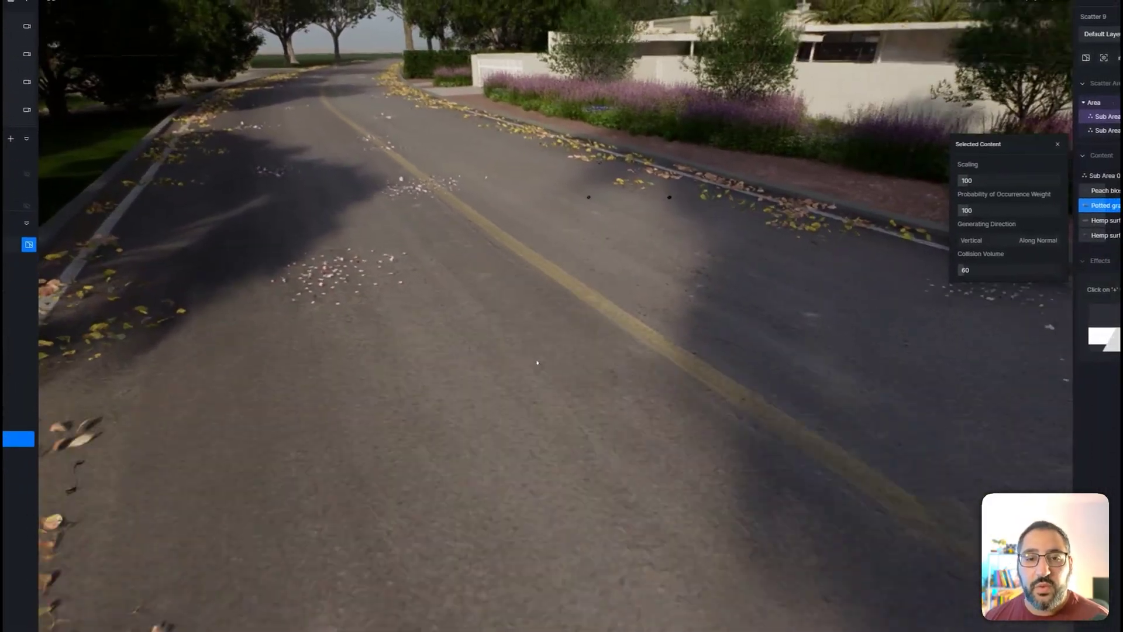
key(e)
scroll(541, 374, down, 3)
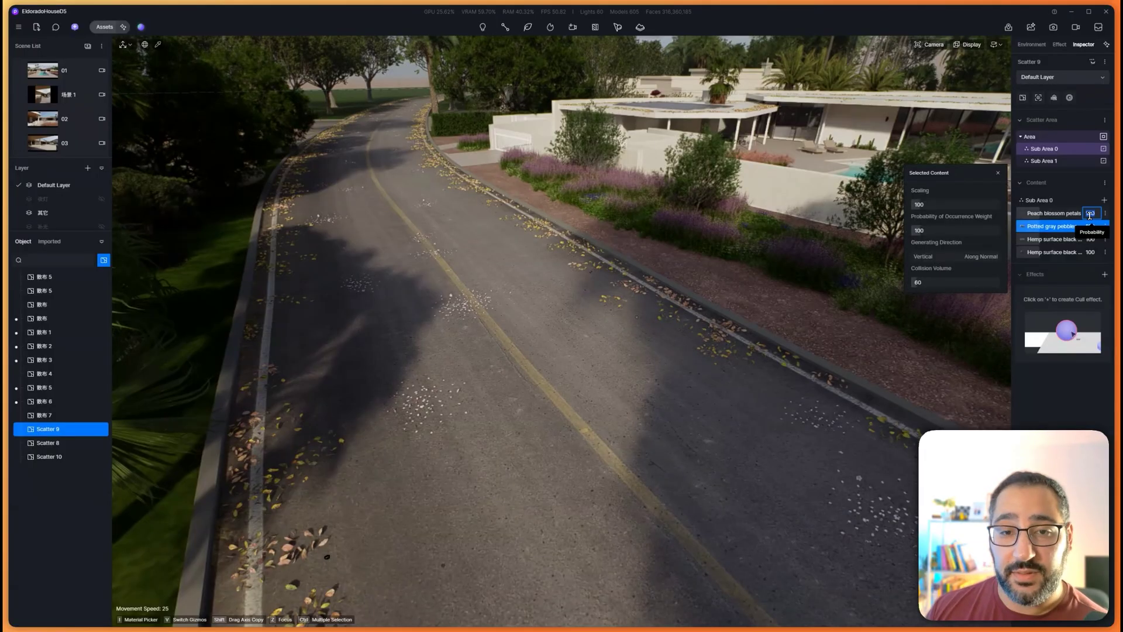
key(Return)
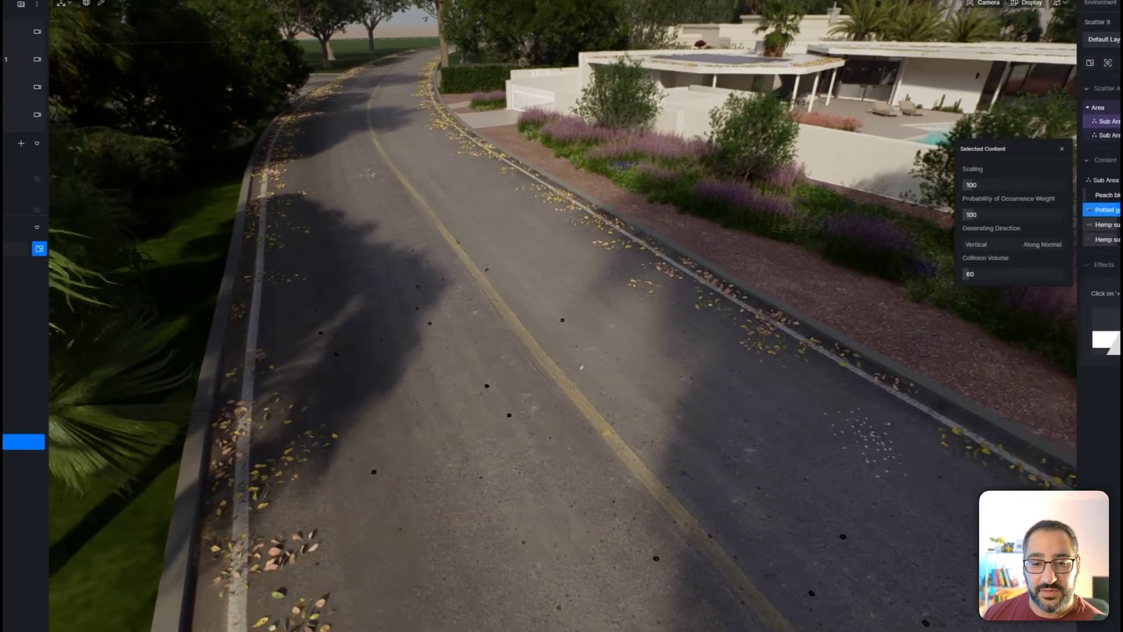
key(w)
right_drag(581, 367, 567, 393)
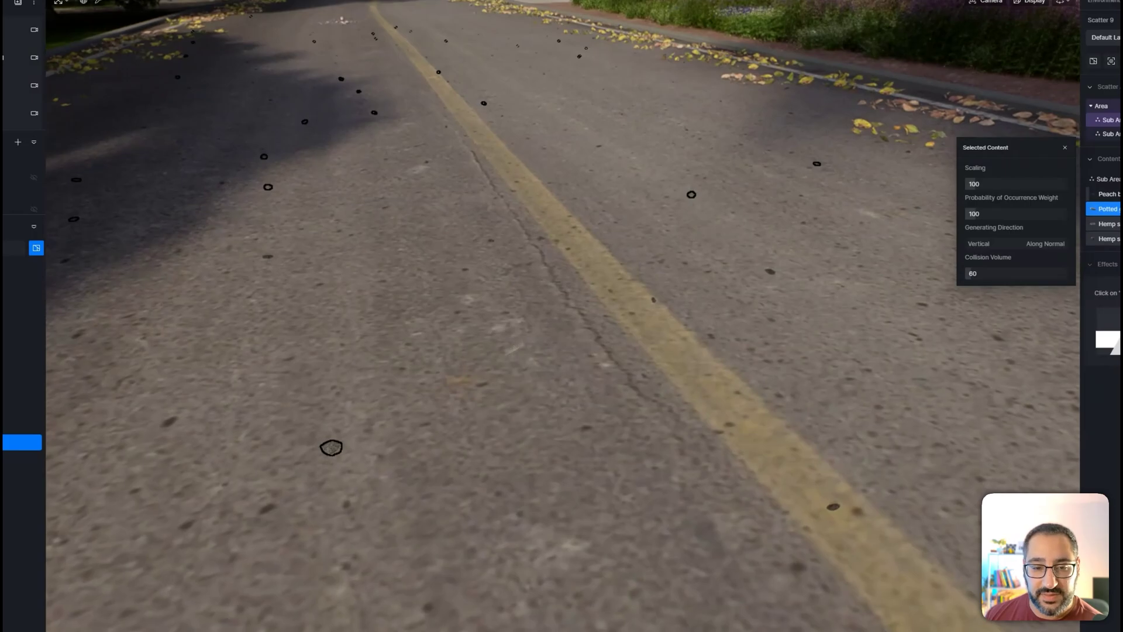
scroll(452, 408, down, 6)
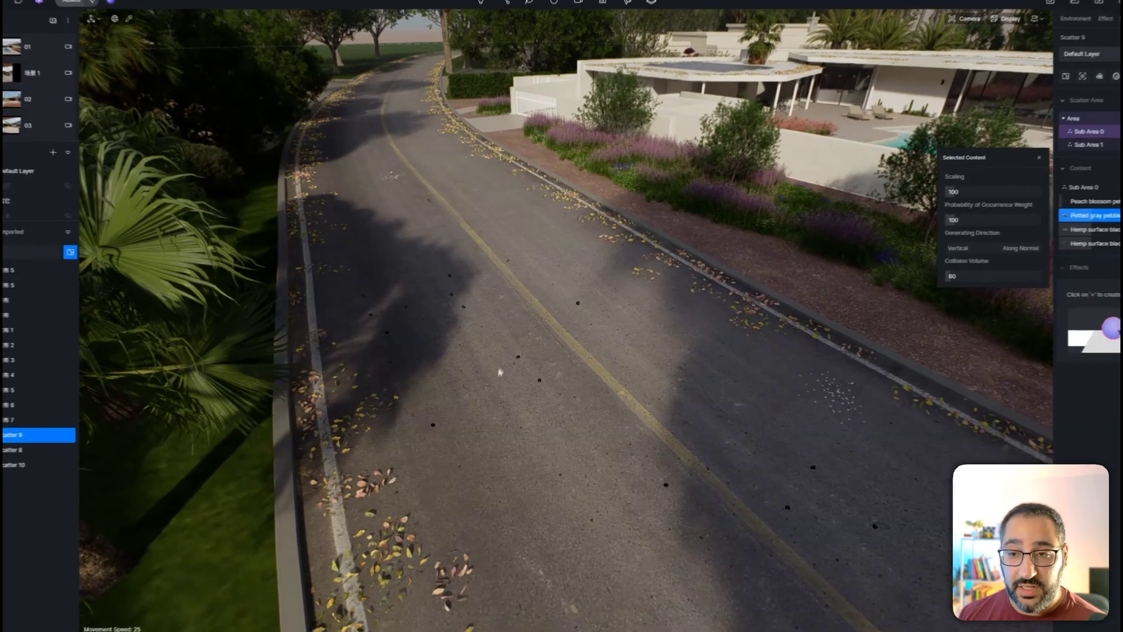
Create a scatter area on the paving around the pool from the Typical Leaf Edge preset in Studio.
right_drag(503, 360, 807, 374)
key(w)
key(e)
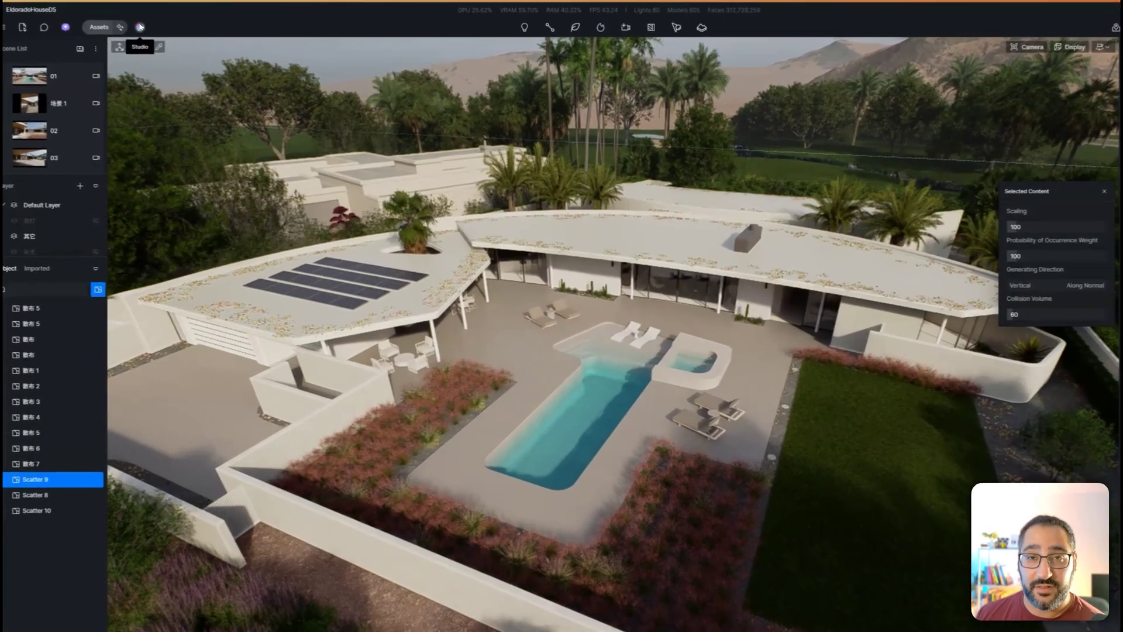
click(141, 27)
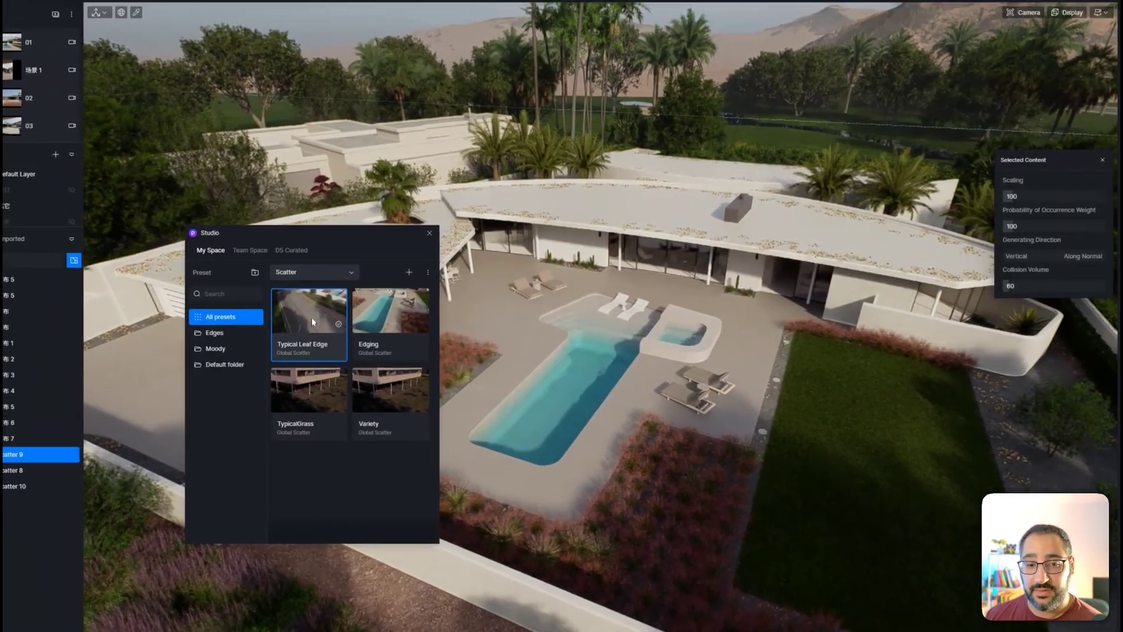
click(326, 323)
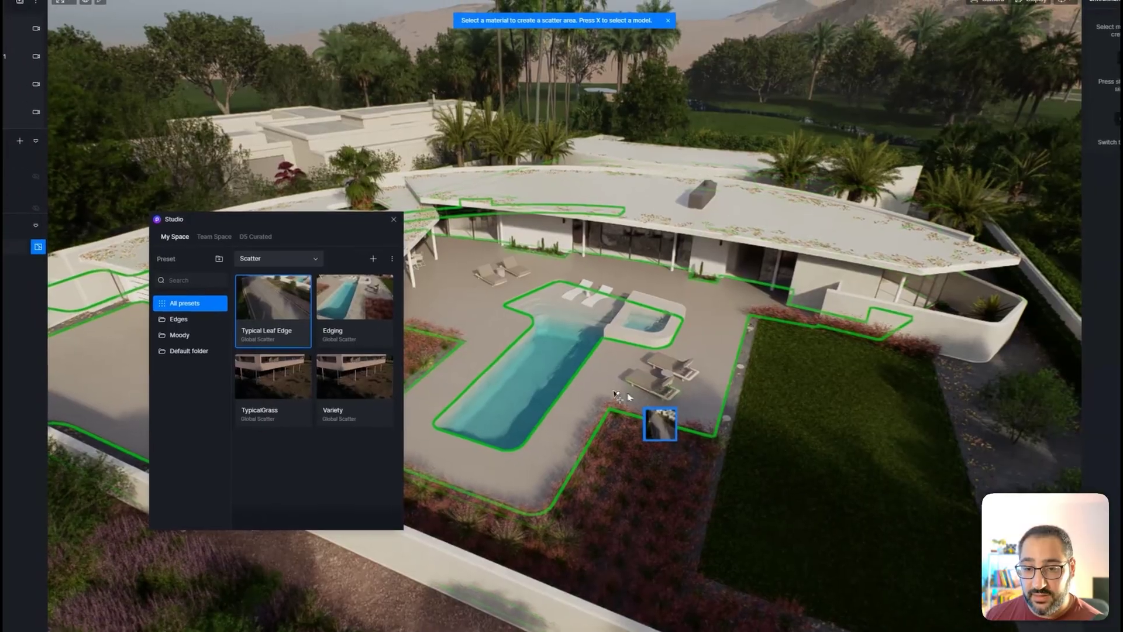
click(612, 384)
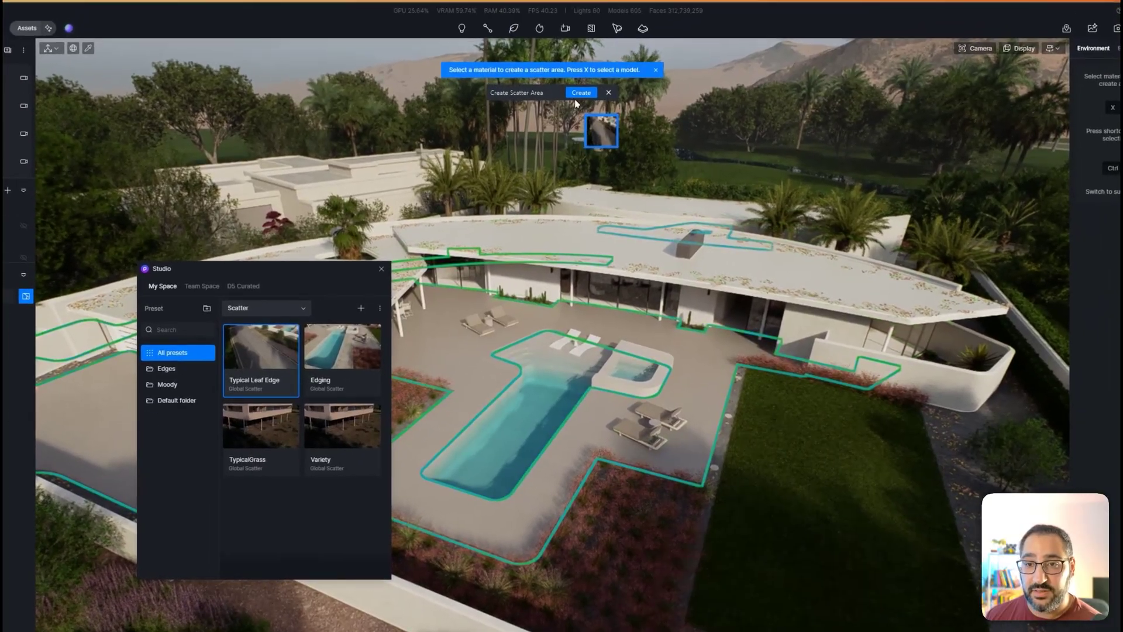
click(580, 93)
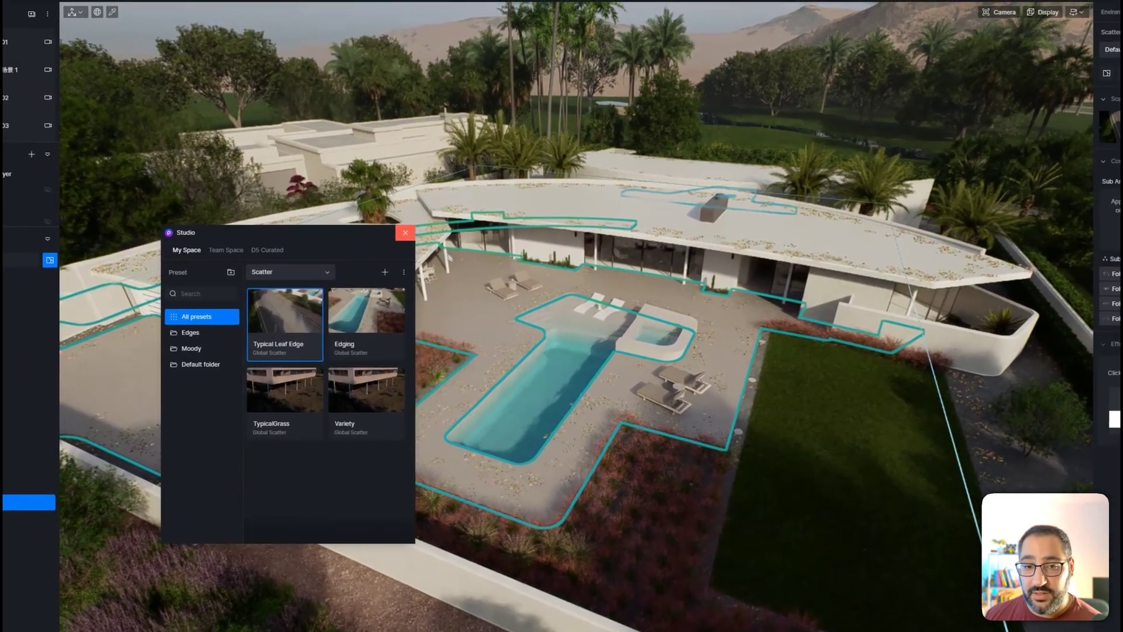
click(405, 232)
Raise Collision Volume in the pool paving's Sub Area 1 to 205.63 for Foliage 01, 215.34 for Foliage 04, 229.9 for Foliage 02, and also for Foliage 03.
scroll(693, 412, up, 5)
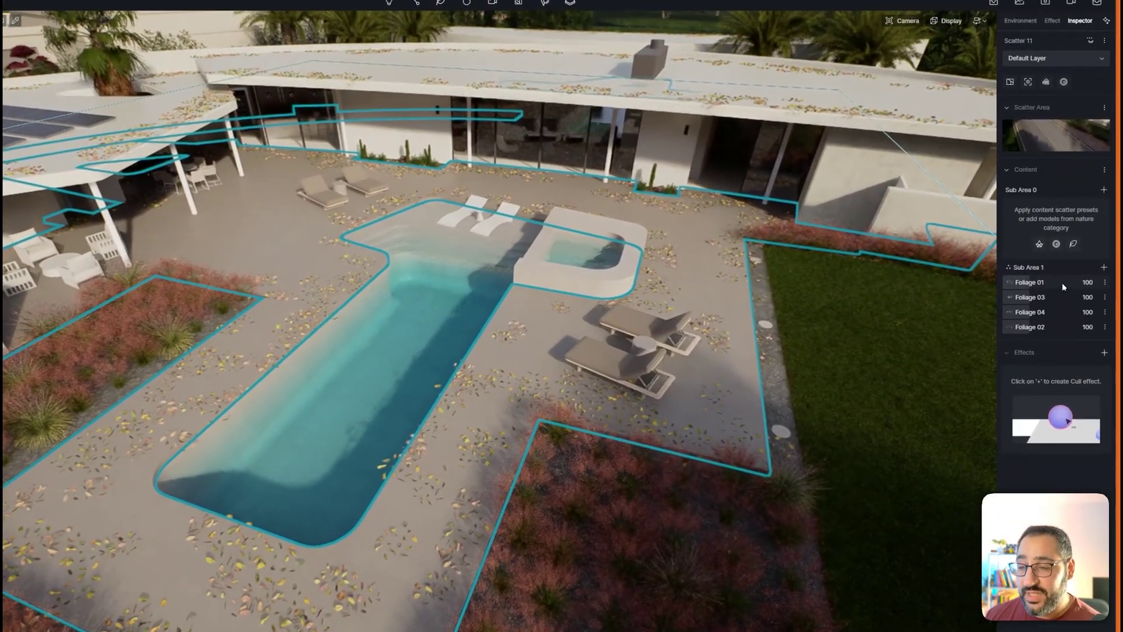
click(1095, 257)
drag(888, 294, 904, 294)
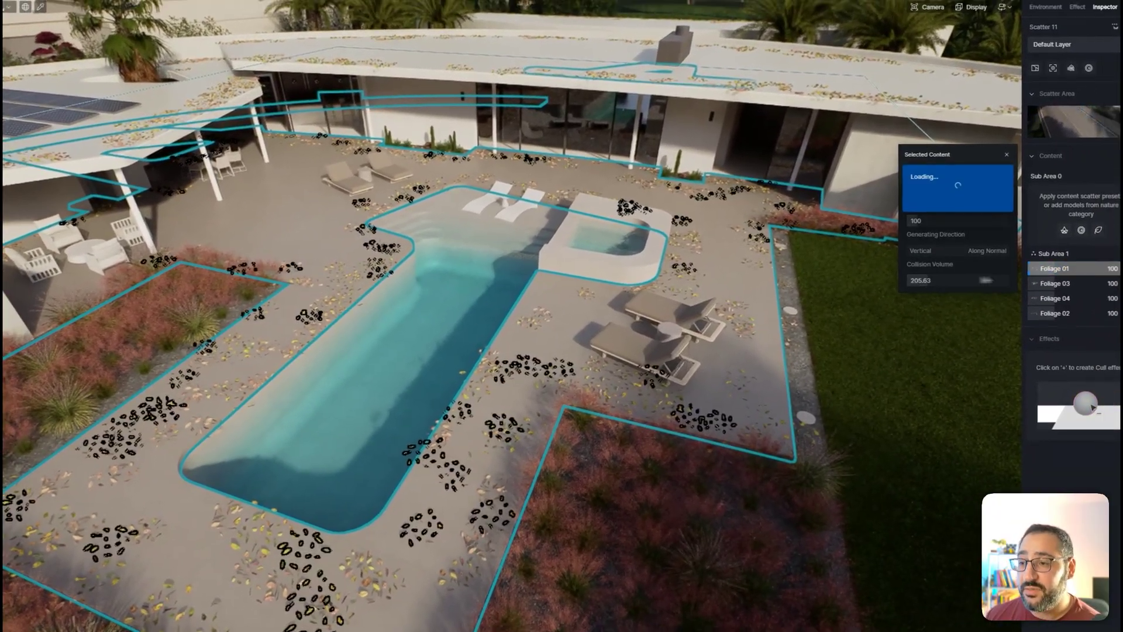
click(1033, 290)
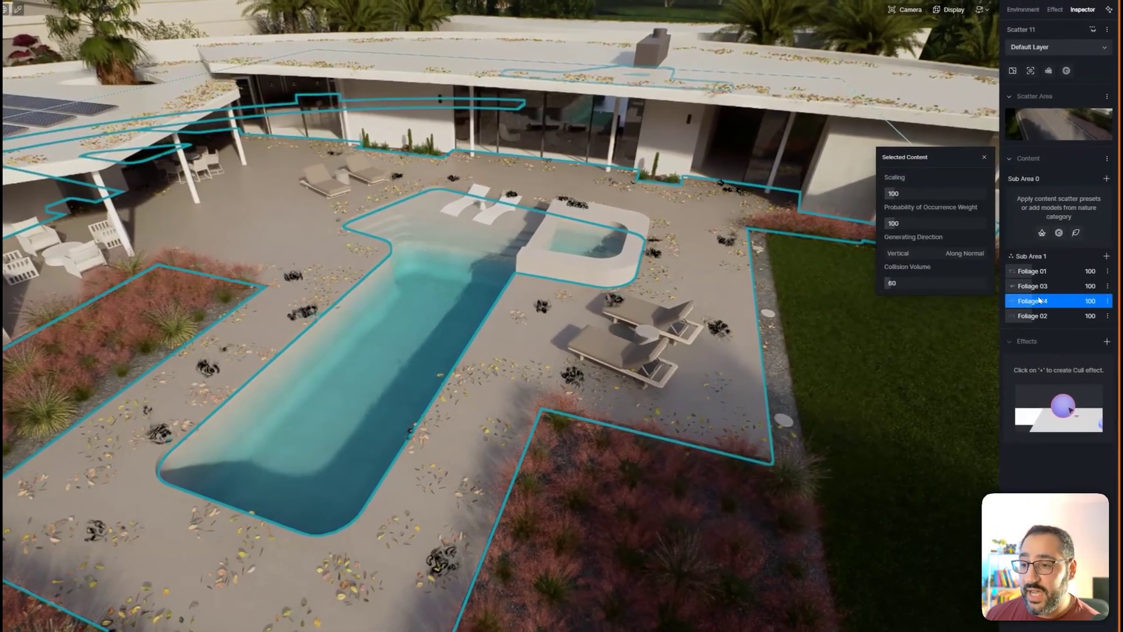
click(1047, 299)
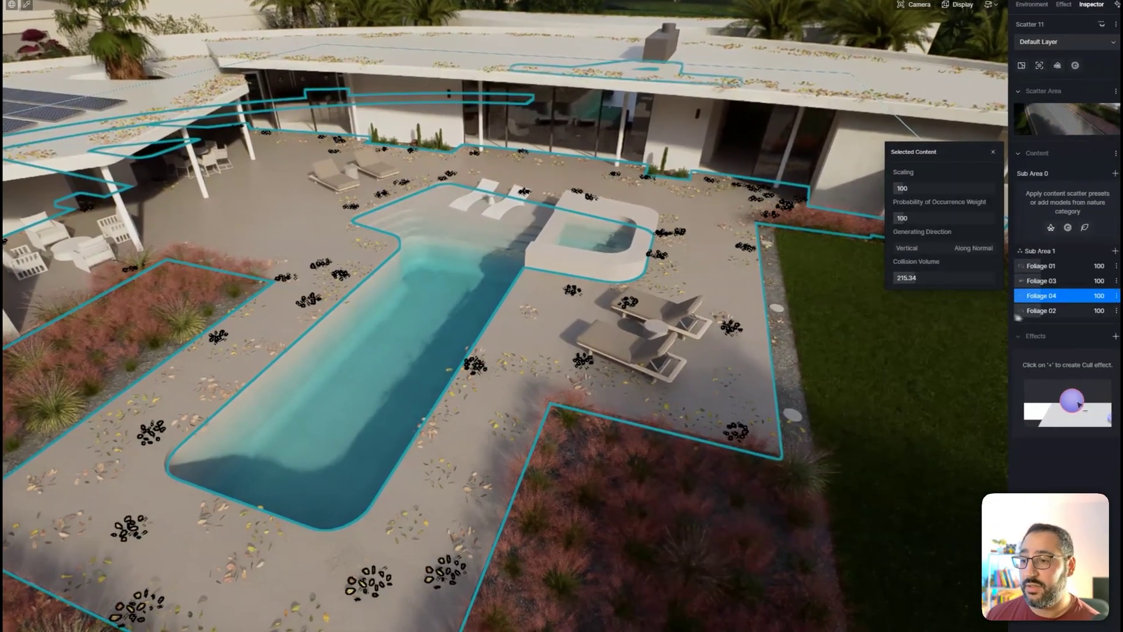
click(1018, 313)
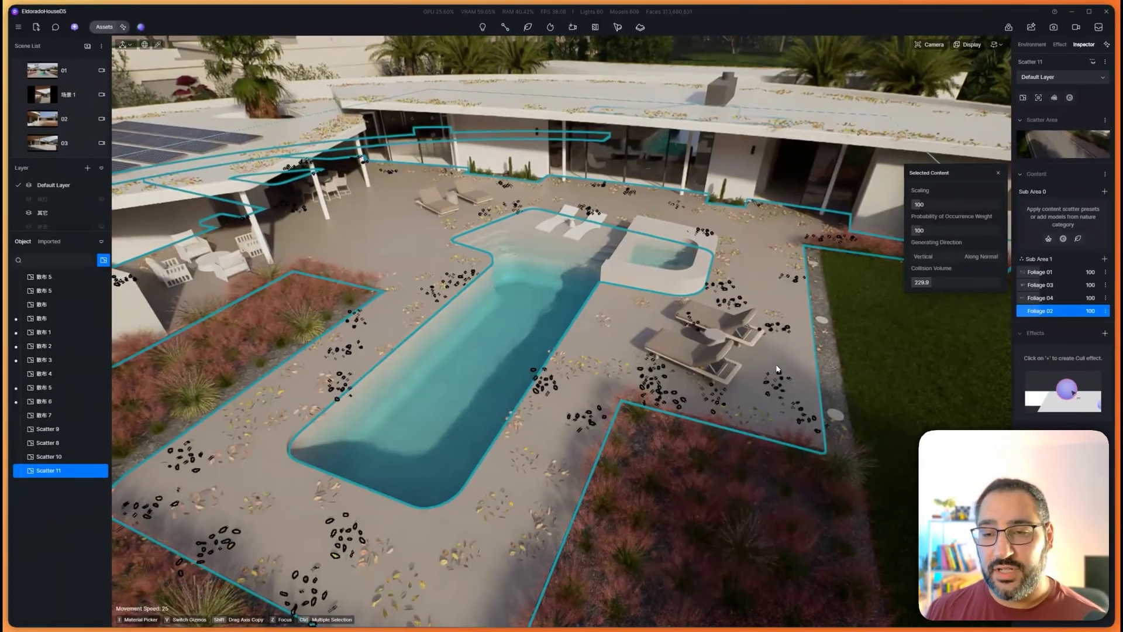